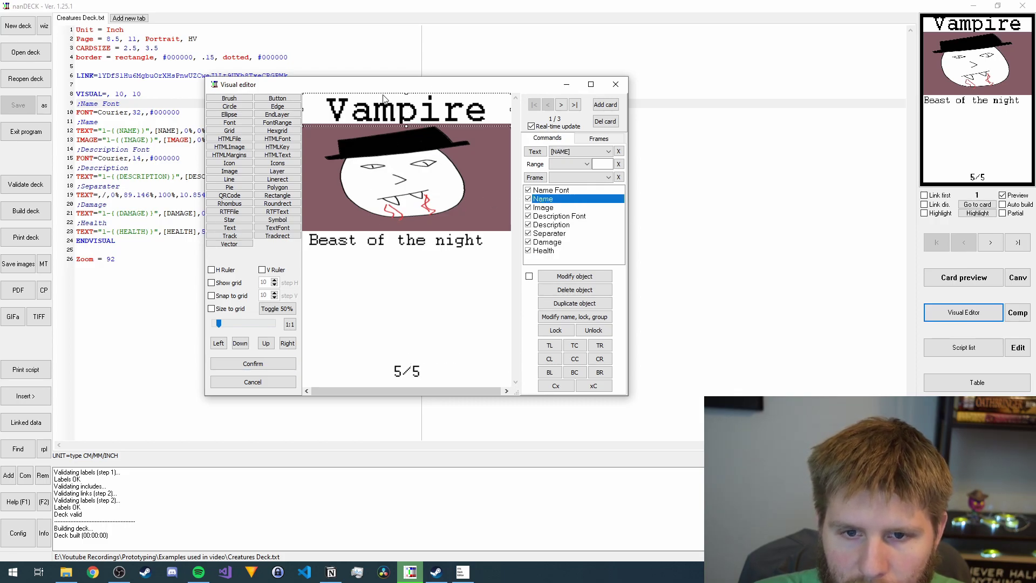
Step: Inspect the card's description and image elements in the visual editor, then close it without saving changes
{"action": "left_click", "coordinate": [411, 234]}
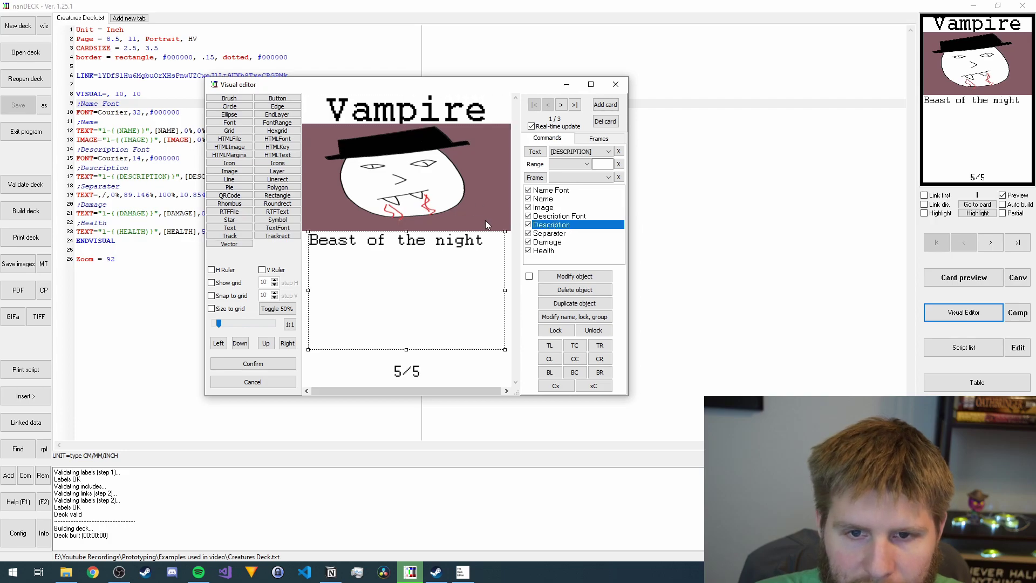
{"action": "left_click", "coordinate": [408, 179]}
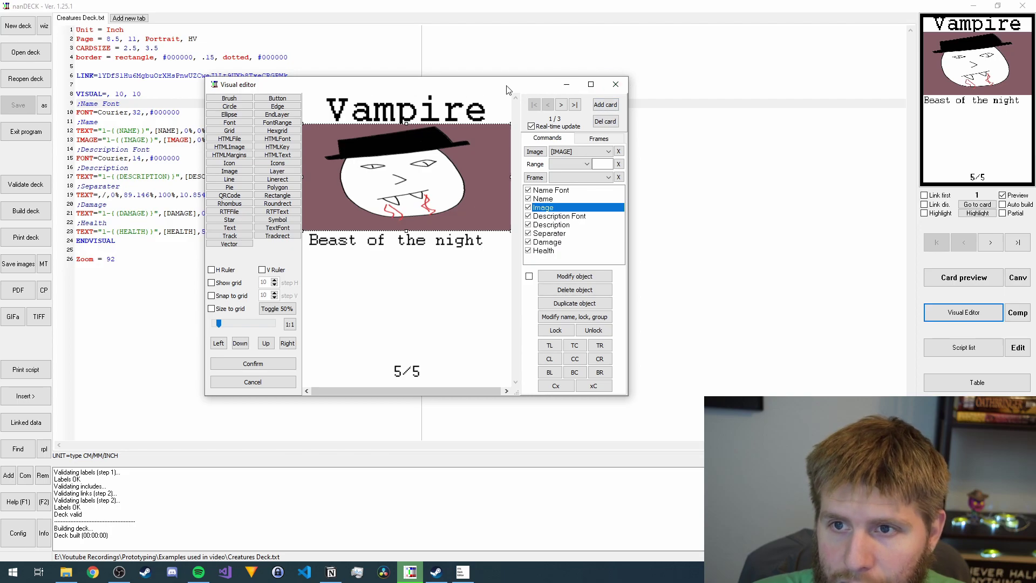
{"action": "left_click", "coordinate": [608, 90]}
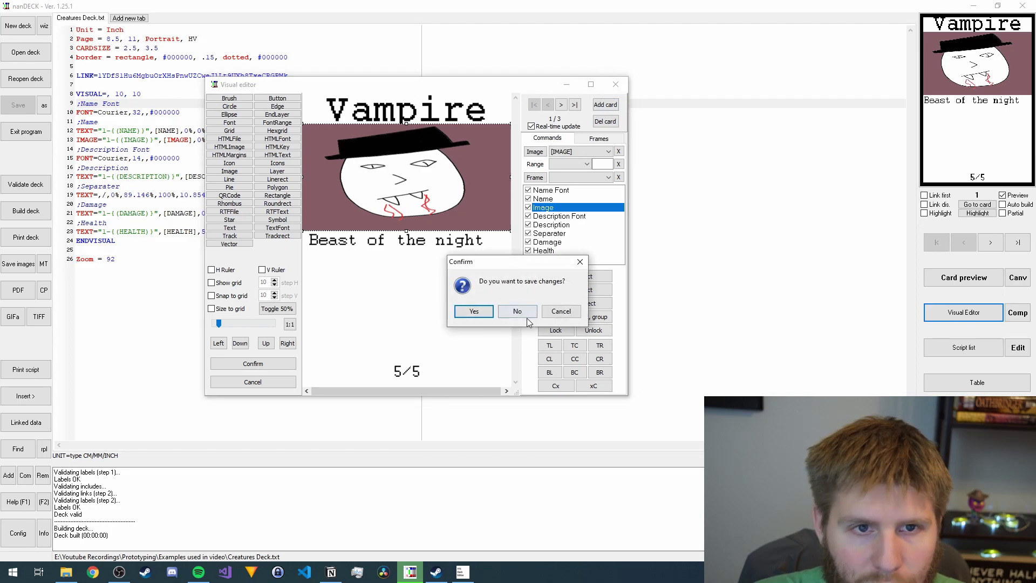
{"action": "left_click", "coordinate": [526, 316]}
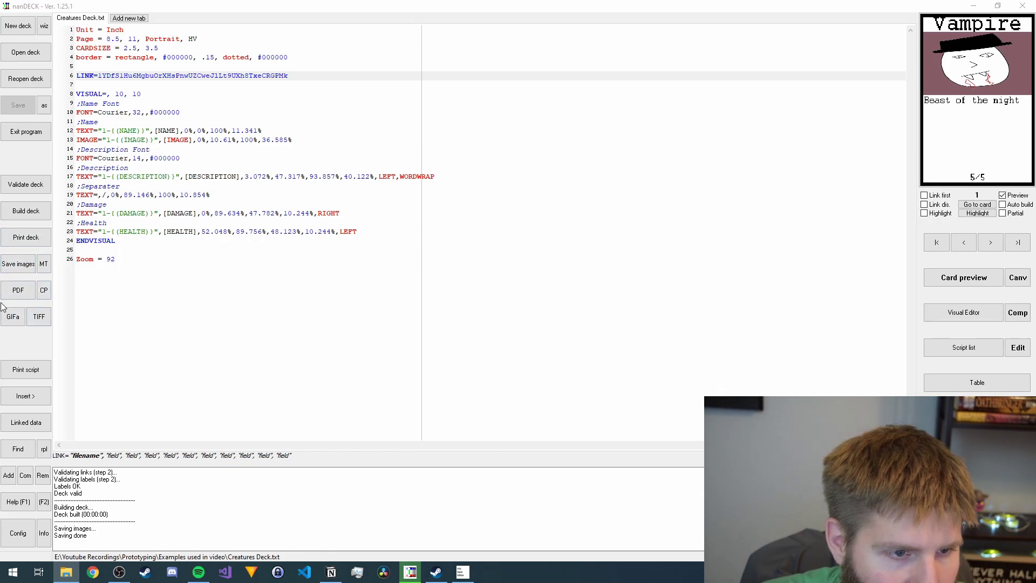
Step: Save the creature card images as JPG files in the Virtual Prototyping "Cards and deck" folder, numbered by card number
{"action": "left_click", "coordinate": [21, 268]}
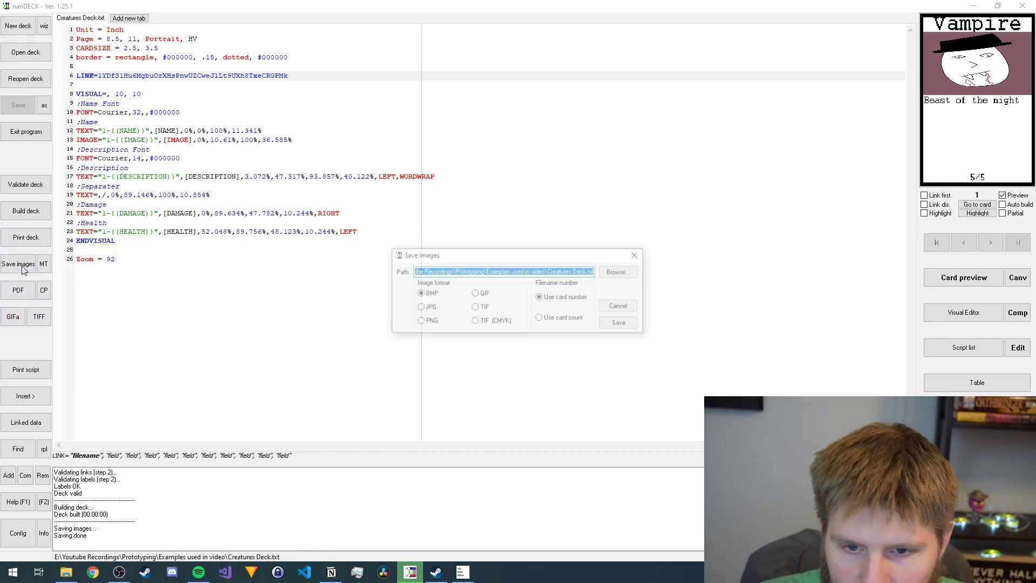
{"action": "left_click", "coordinate": [419, 308]}
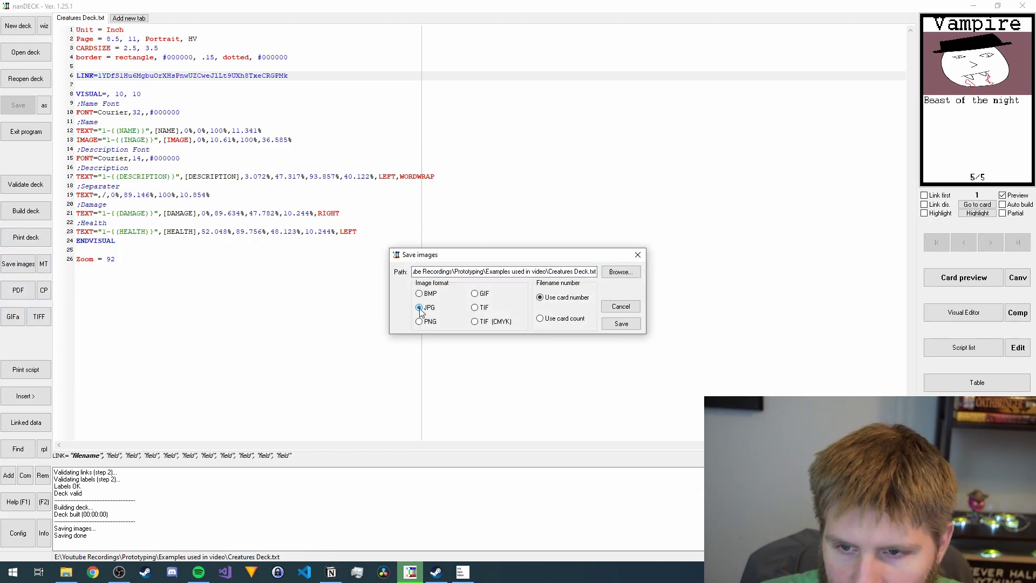
{"action": "left_click", "coordinate": [616, 274]}
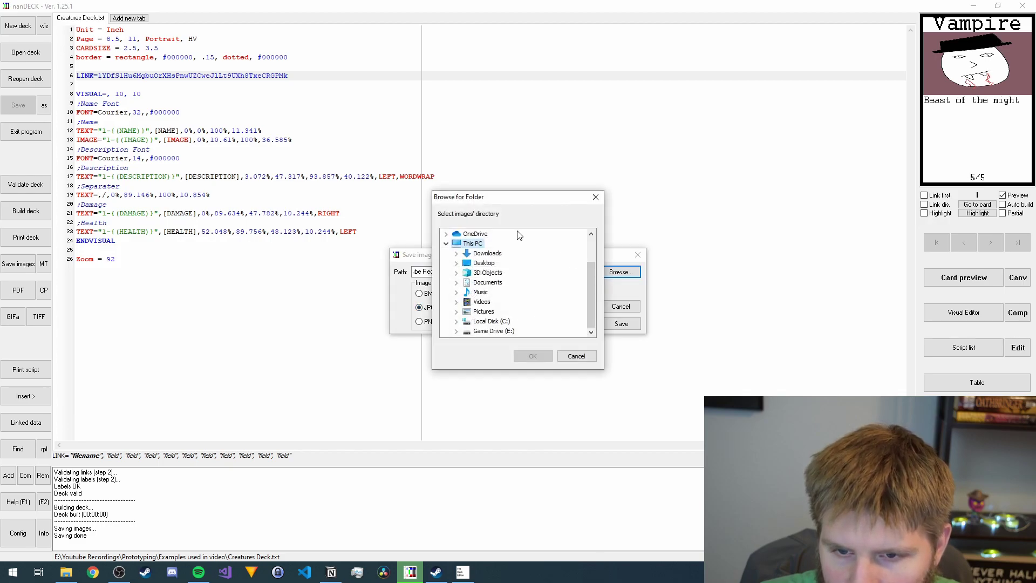
{"action": "left_click", "coordinate": [457, 331]}
{"action": "left_click", "coordinate": [531, 355]}
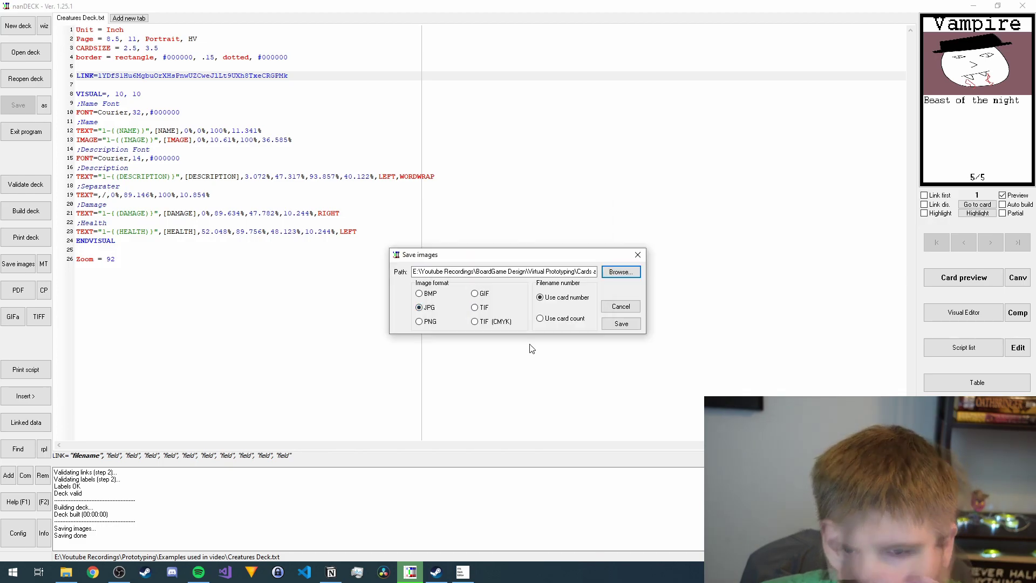
{"action": "left_click", "coordinate": [620, 323]}
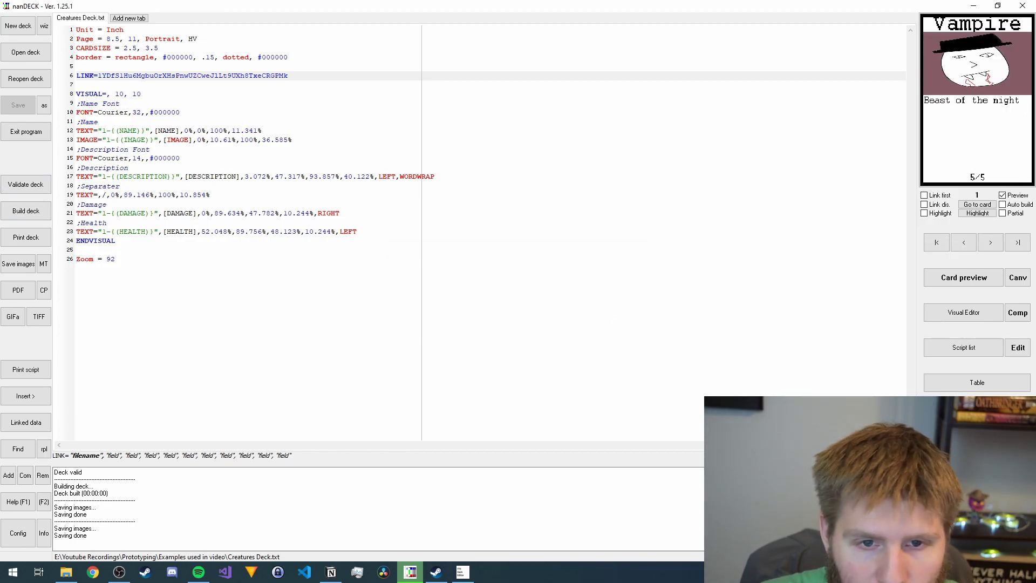
Step: Check the exported creature card images in the "Cards and deck" folder in File Explorer
{"action": "left_click", "coordinate": [66, 572]}
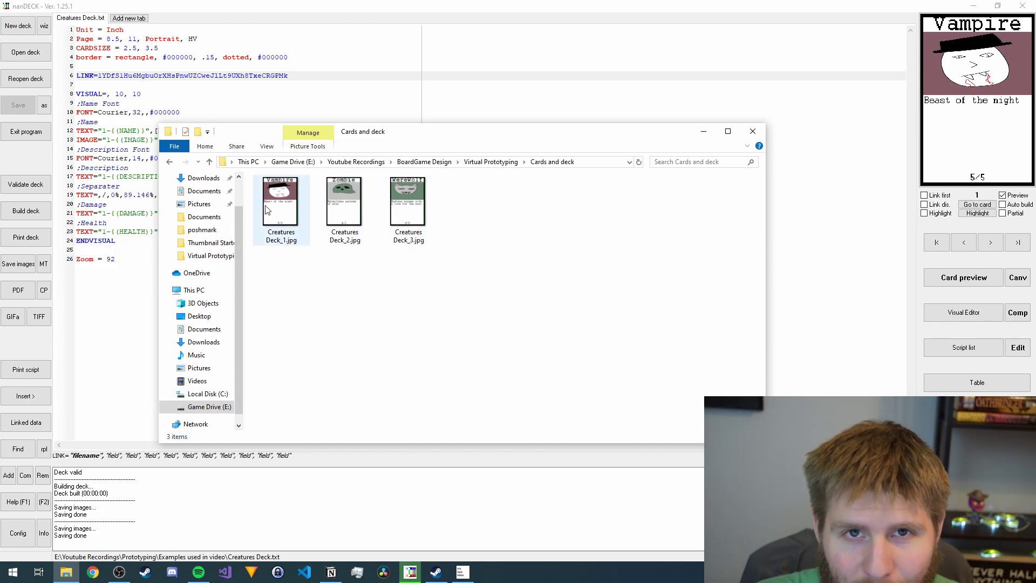
{"action": "left_click_drag", "start_coordinate": [664, 139], "coordinate": [7, 262]}
{"action": "key", "text": "alt+Tab"}
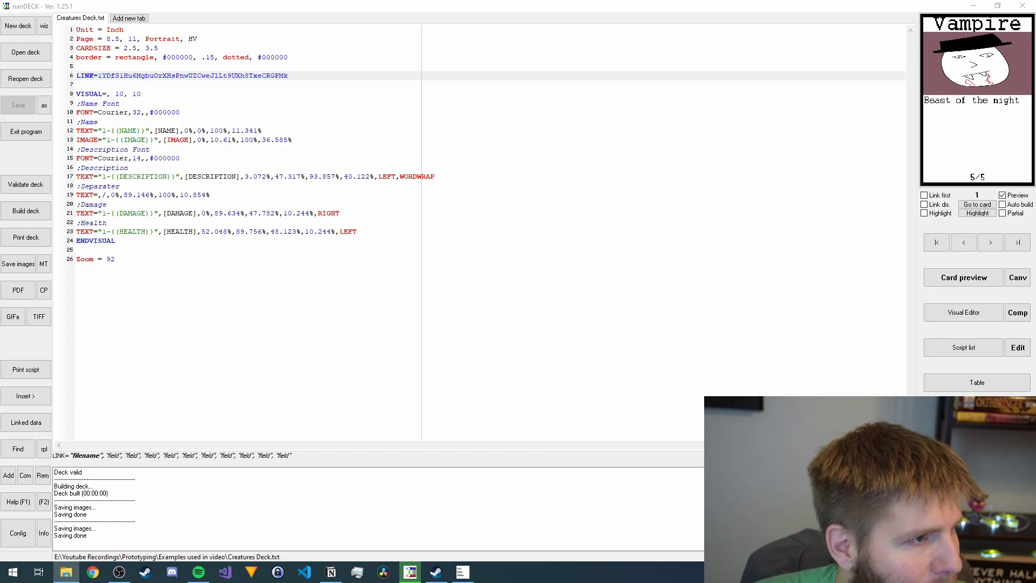
{"action": "left_click", "coordinate": [65, 572]}
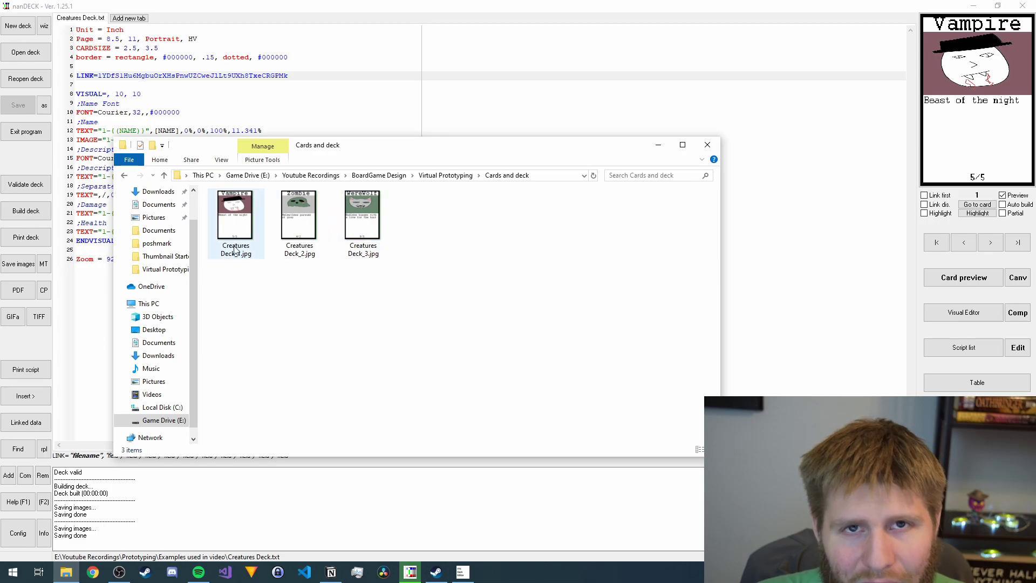
{"action": "left_click", "coordinate": [413, 130]}
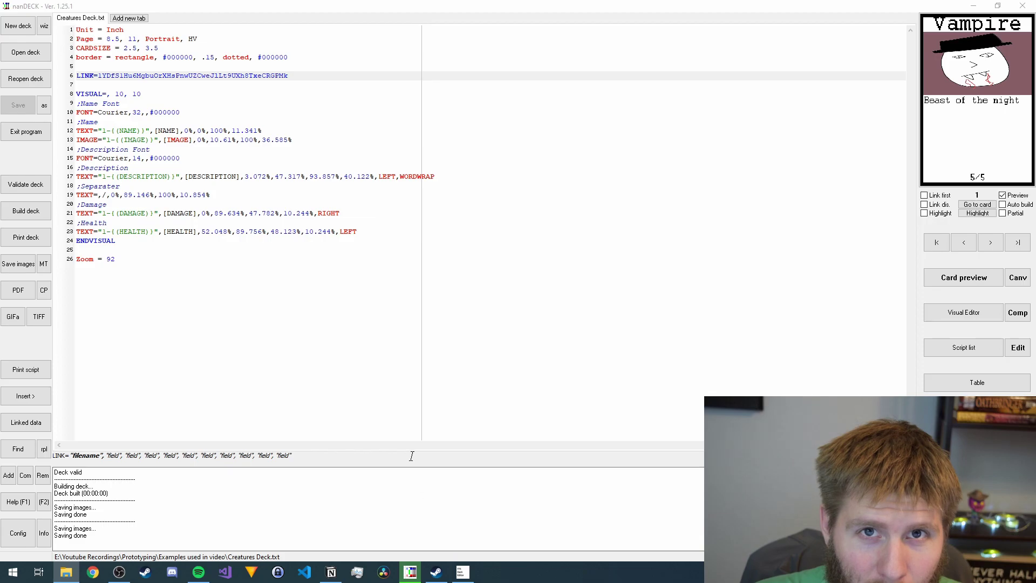
Step: Switch to TTS Deck Editor and look over its editing commands without choosing one
{"action": "left_click", "coordinate": [463, 572]}
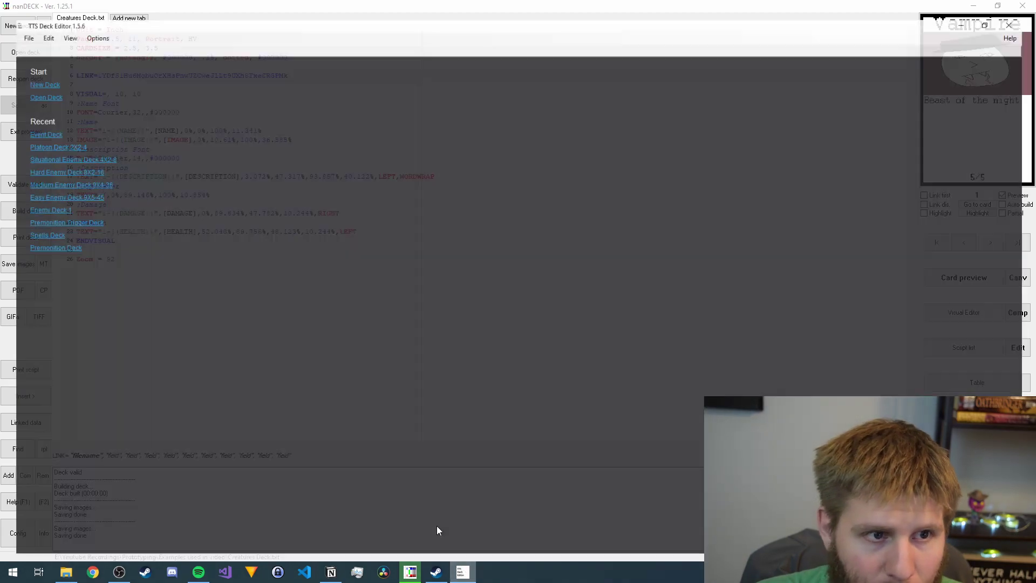
{"action": "left_click", "coordinate": [52, 20]}
{"action": "mouse_move", "coordinate": [33, 19]}
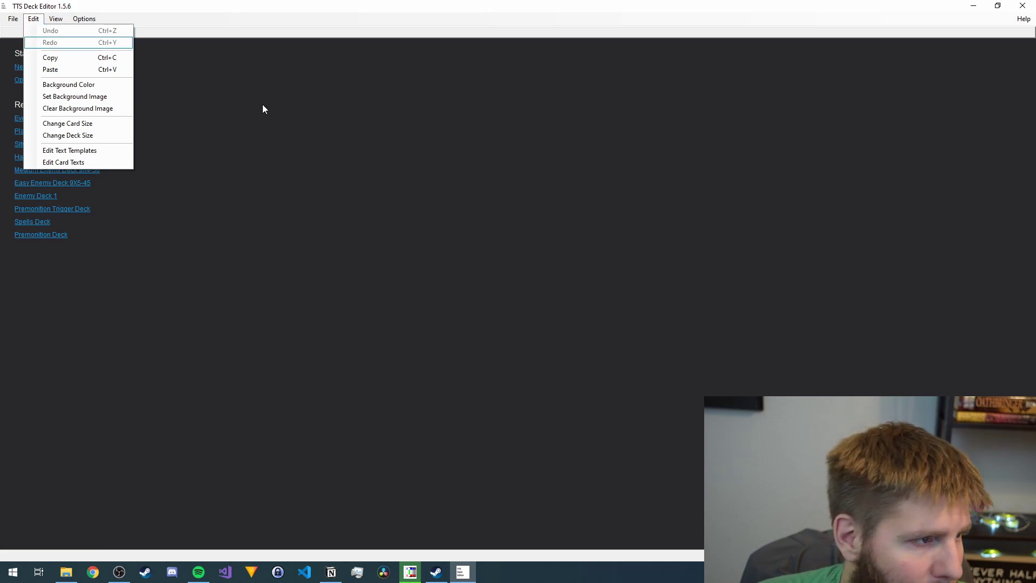
{"action": "left_click", "coordinate": [256, 144]}
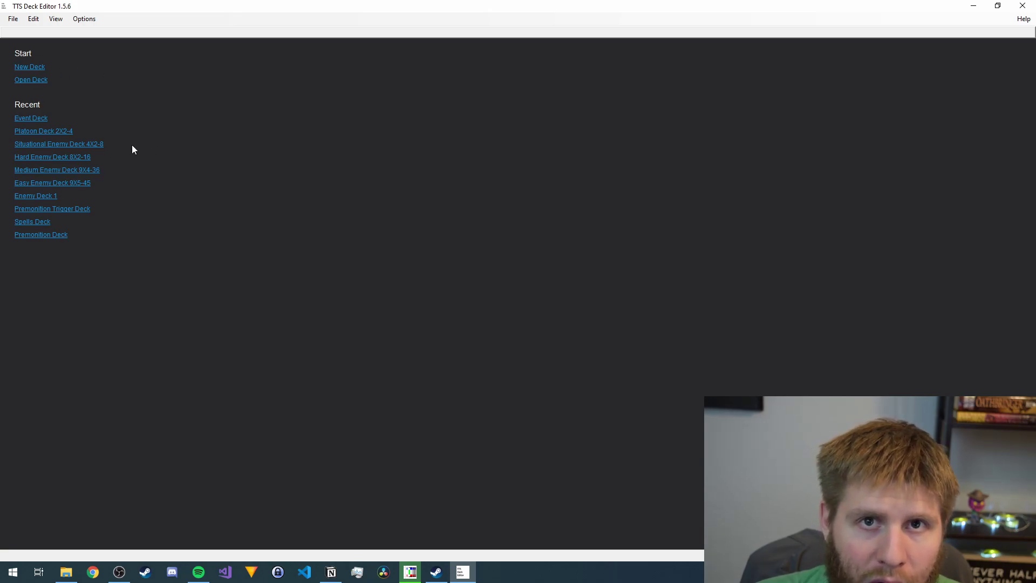
Step: Create a new deck with a width of 2 and a height of 2 cards
{"action": "left_click", "coordinate": [42, 72]}
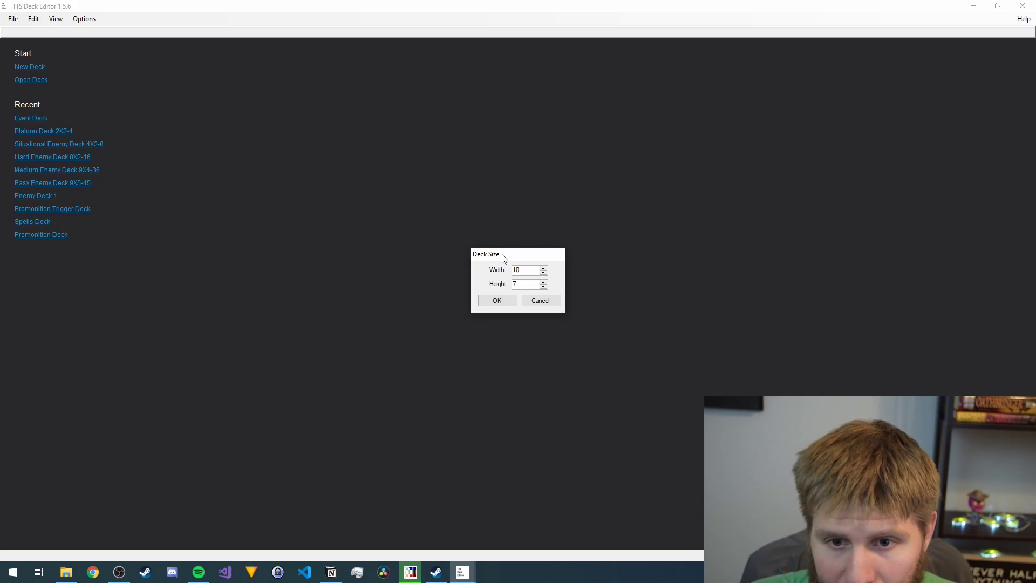
{"action": "left_click_drag", "start_coordinate": [503, 253], "coordinate": [435, 204]}
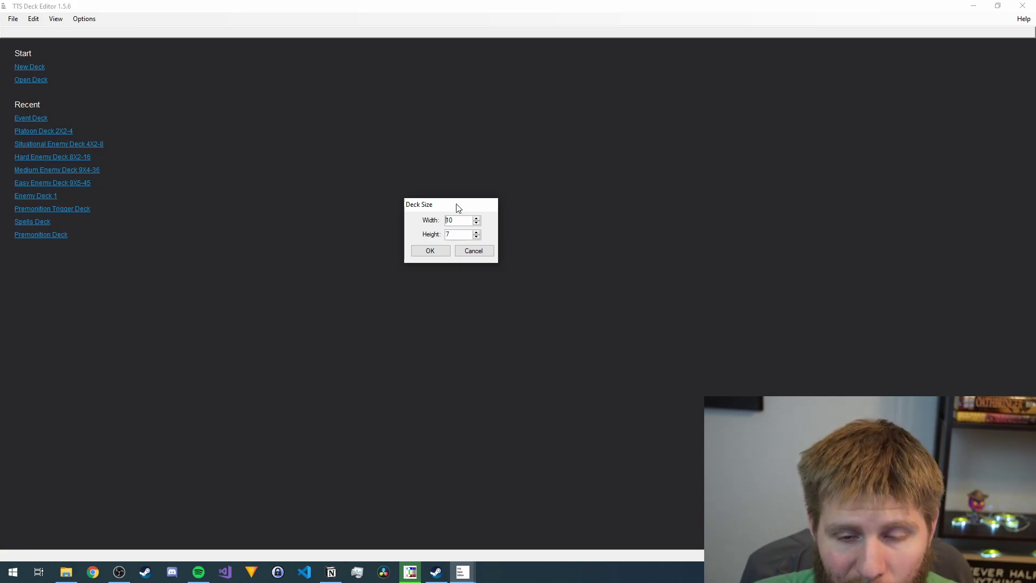
{"action": "key", "text": "BackSpace"}
{"action": "key", "text": "BackSpace"}
{"action": "type", "text": "2"}
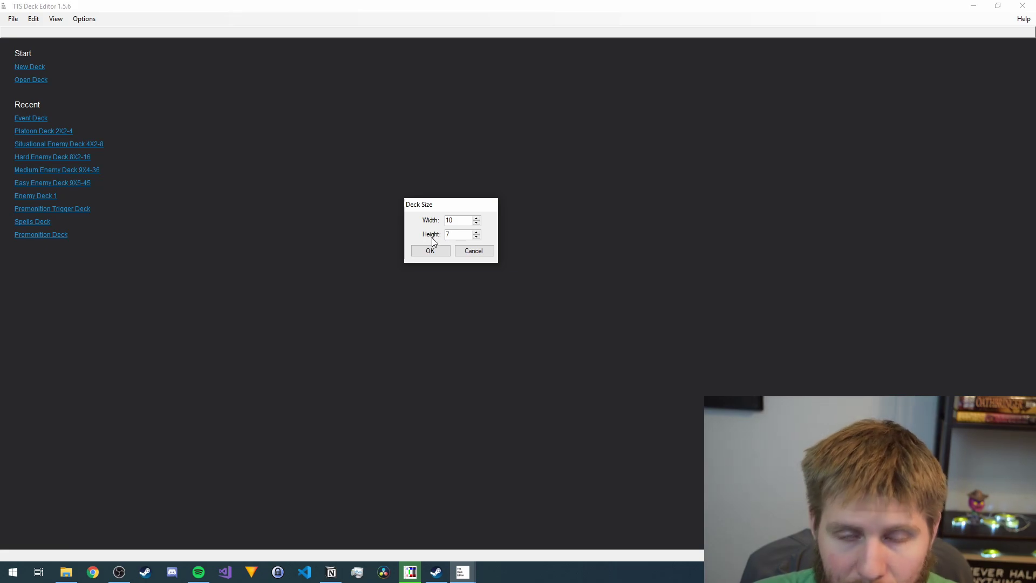
{"action": "left_click", "coordinate": [463, 234]}
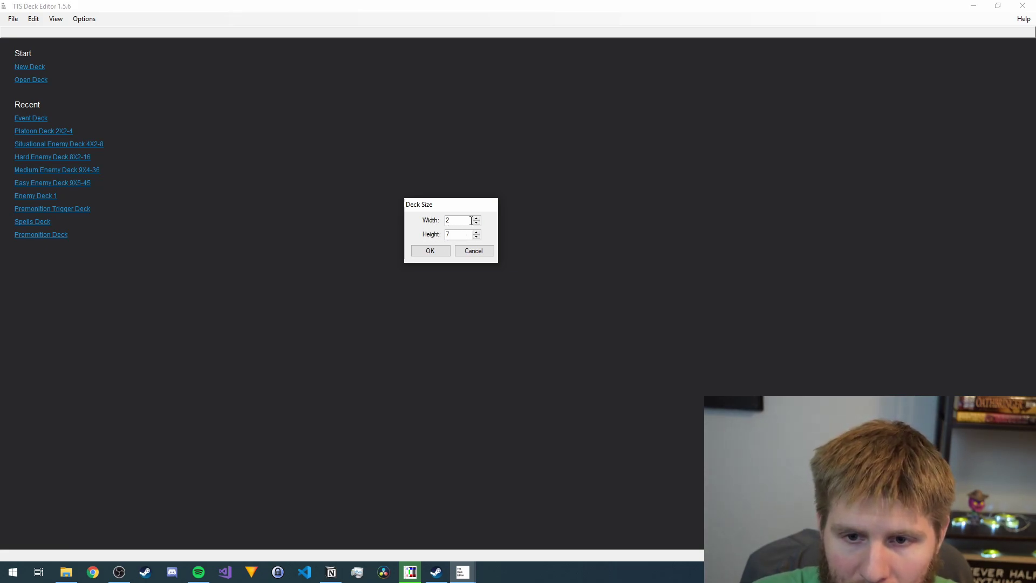
{"action": "key", "text": "BackSpace"}
{"action": "type", "text": "2"}
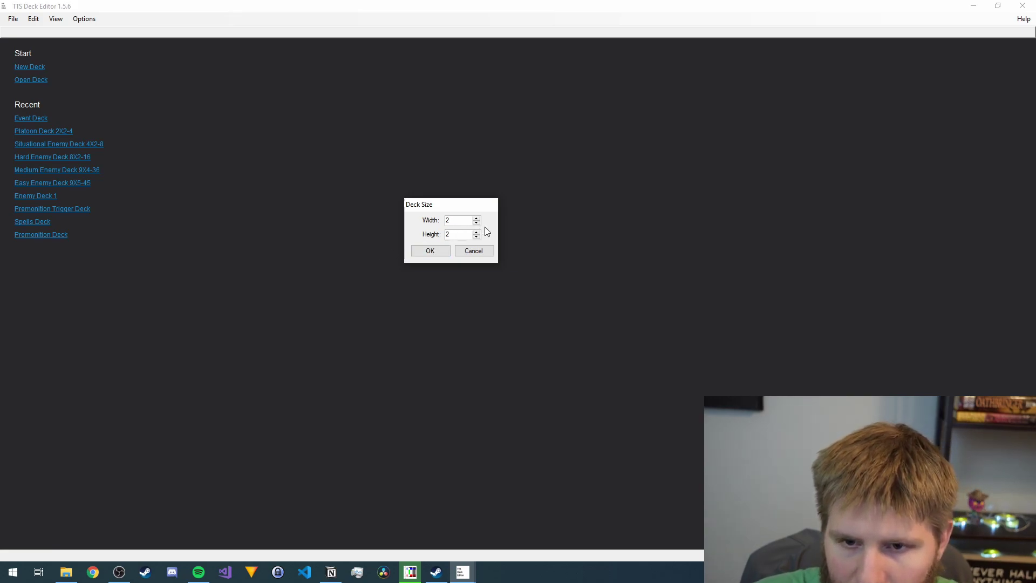
{"action": "left_click", "coordinate": [456, 219]}
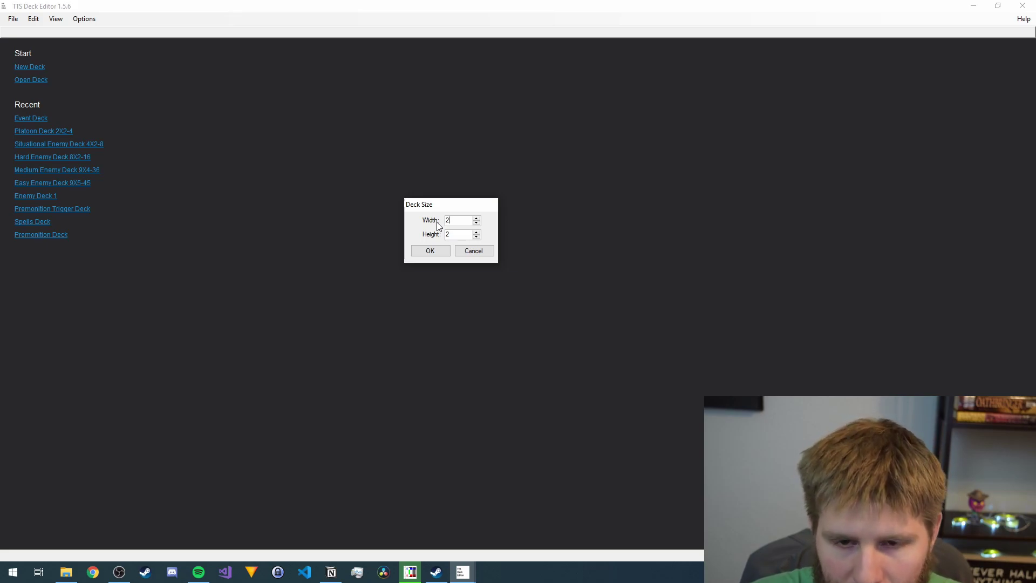
{"action": "left_click", "coordinate": [430, 251]}
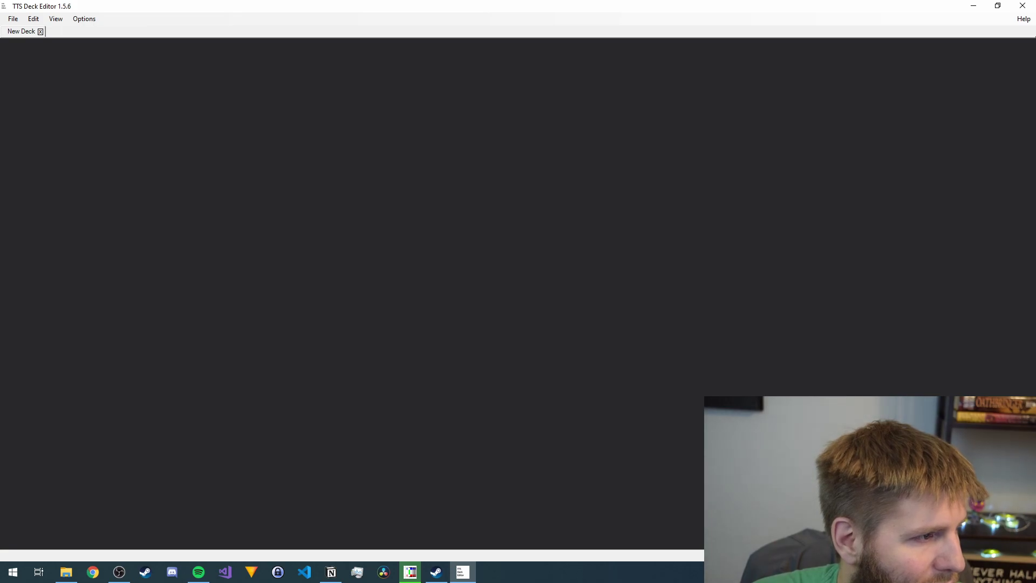
Step: Add Creatures Deck_1.jpg, Creatures Deck_2.jpg and Creatures Deck_3.jpg from the "Cards and deck" folder to the new deck
{"action": "key", "text": "super+e"}
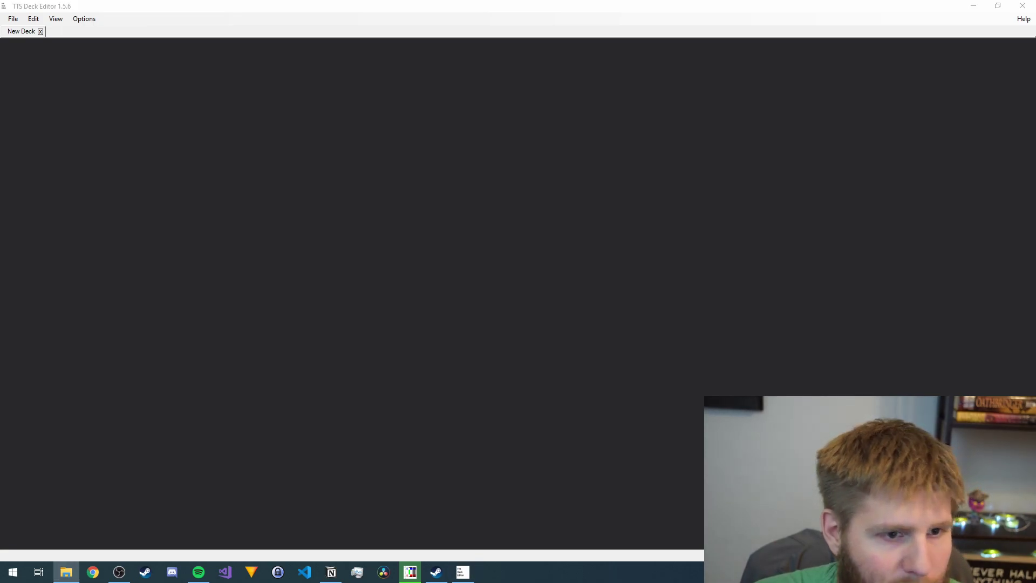
{"action": "left_click_drag", "start_coordinate": [0, 178], "coordinate": [425, 187]}
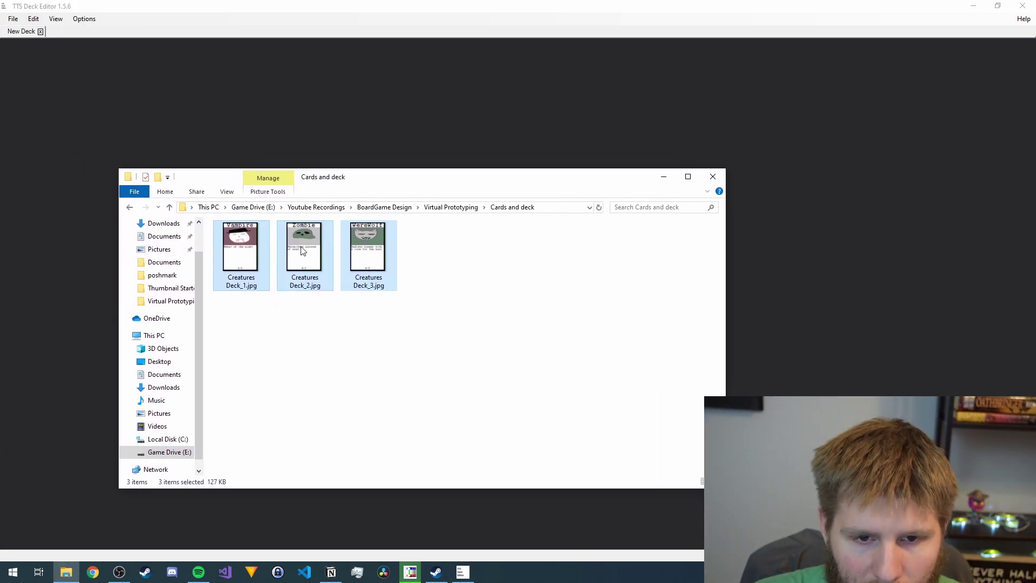
{"action": "left_click_drag", "start_coordinate": [303, 251], "coordinate": [209, 111]}
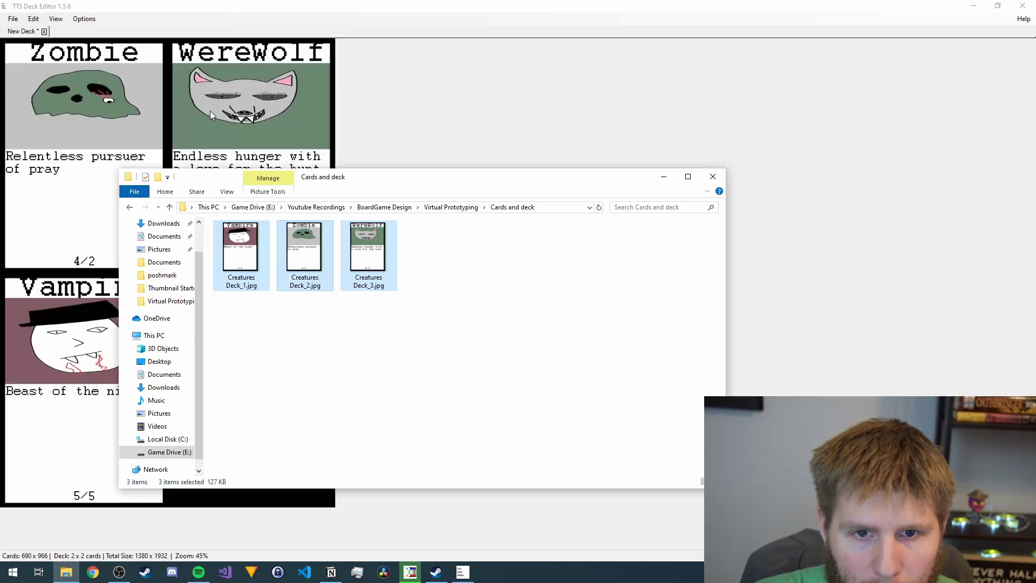
{"action": "left_click", "coordinate": [664, 176]}
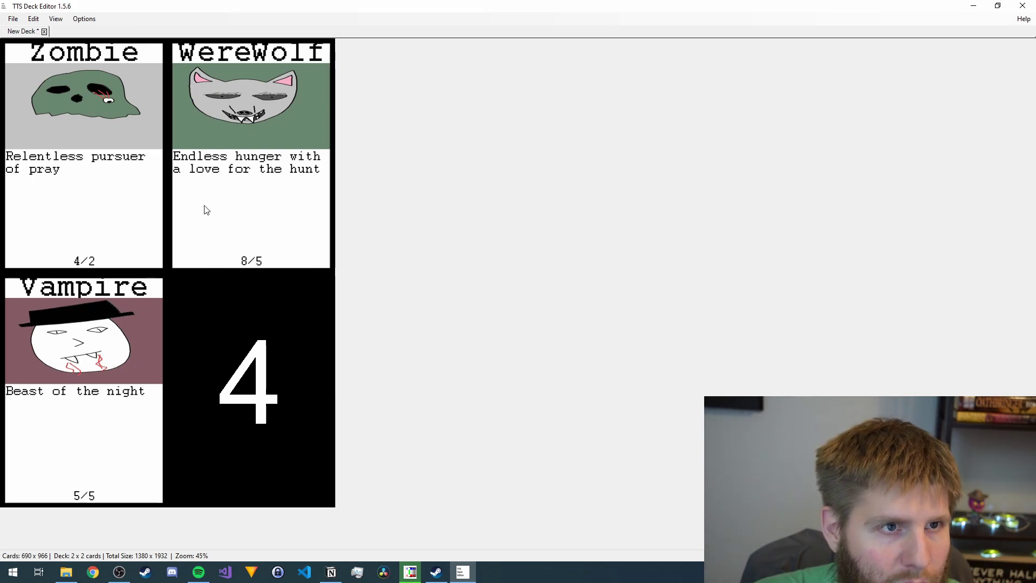
Step: Save the deck as "example Deck" in the "Cards and deck" folder and check the saved file there
{"action": "left_click", "coordinate": [13, 20]}
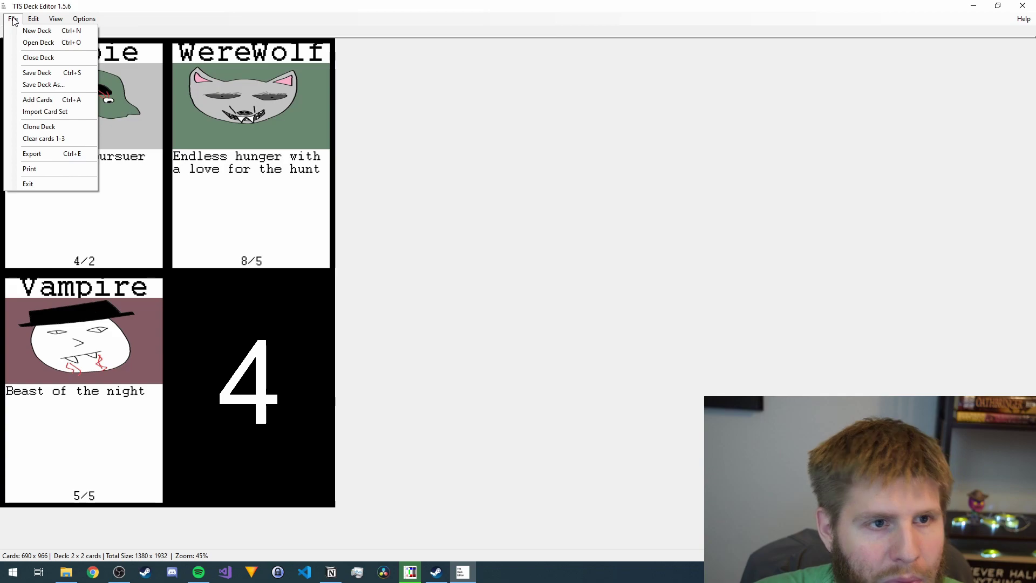
{"action": "left_click", "coordinate": [50, 82]}
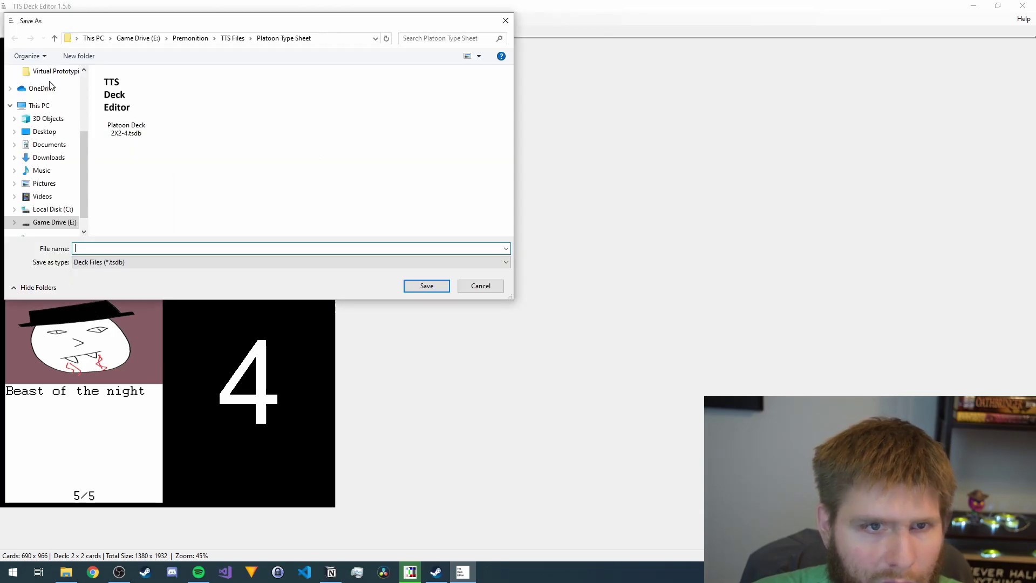
{"action": "left_click", "coordinate": [428, 287]}
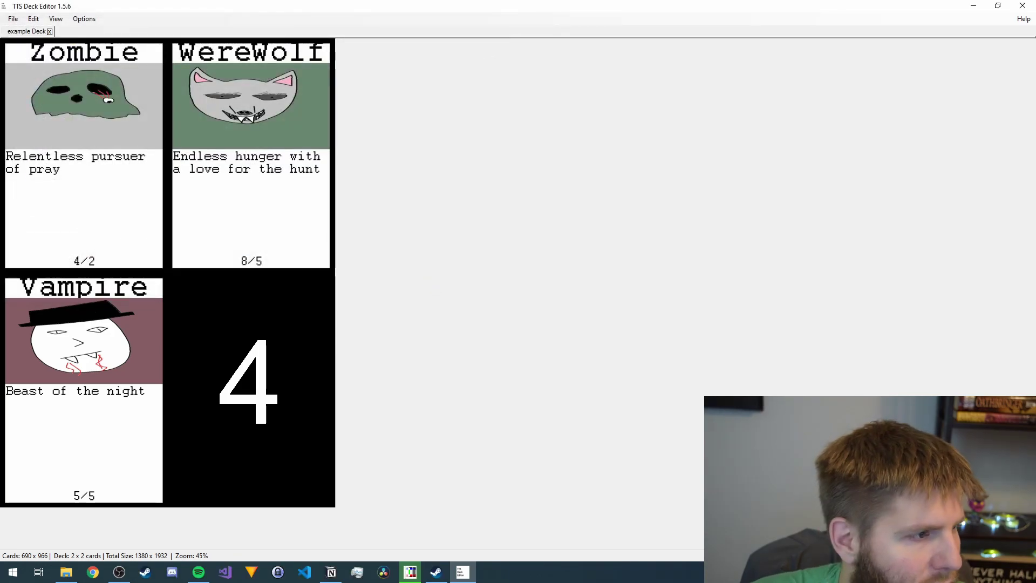
{"action": "key", "text": "alt+Tab"}
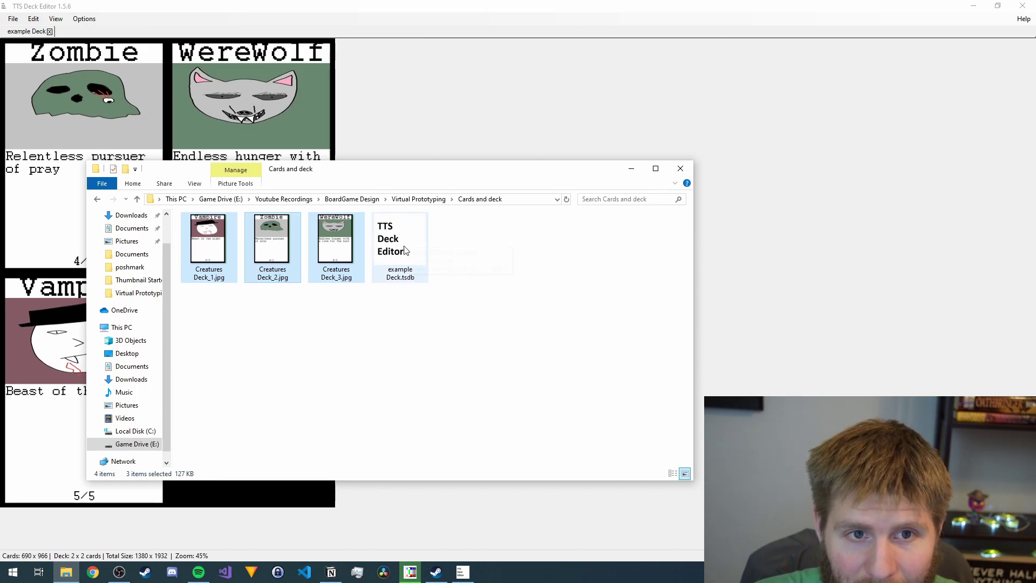
{"action": "left_click", "coordinate": [631, 169]}
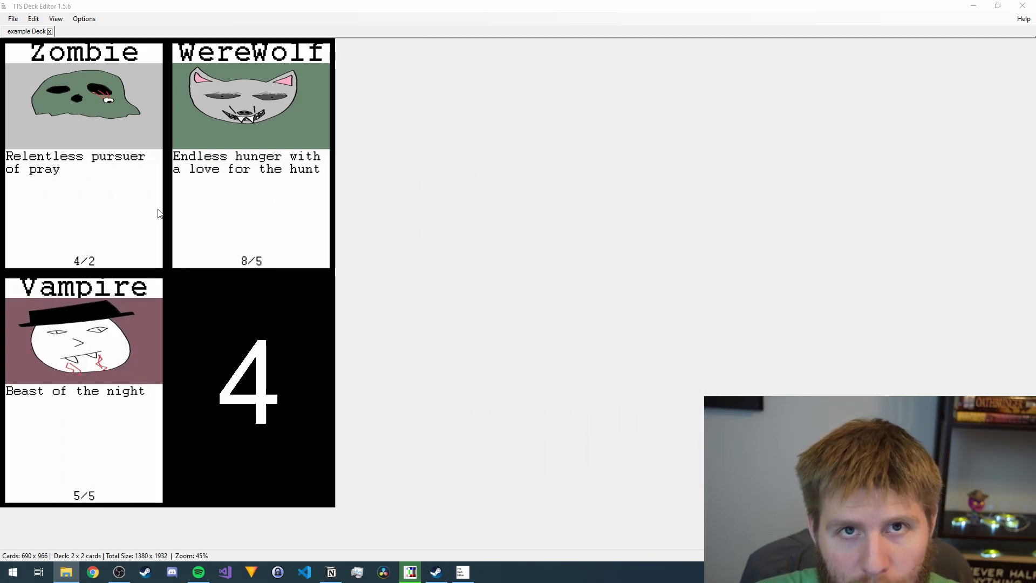
Step: Export the deck as the PNG file "example Deck.png" into the "Cards and deck" folder
{"action": "left_click", "coordinate": [12, 19]}
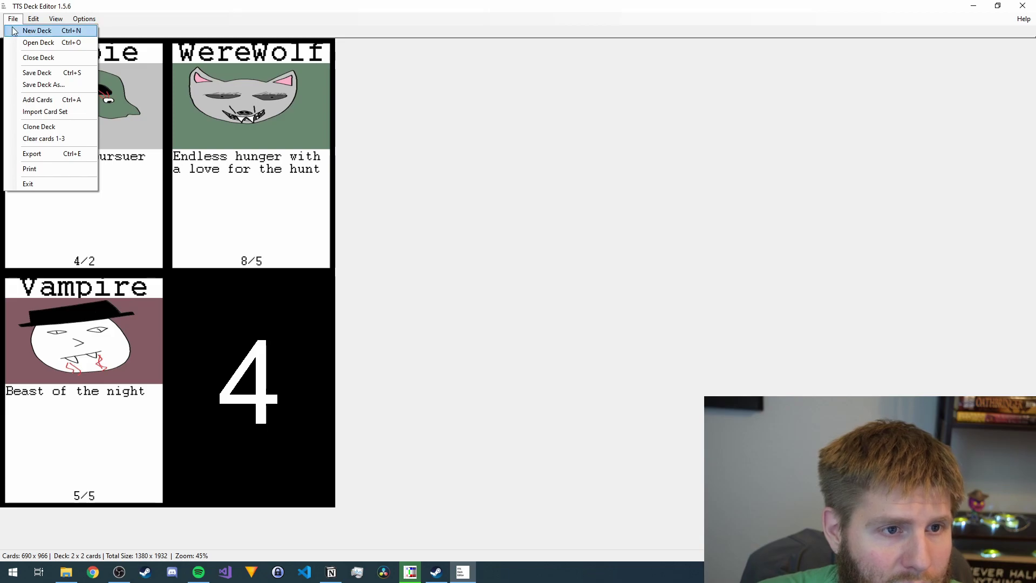
{"action": "left_click", "coordinate": [56, 156]}
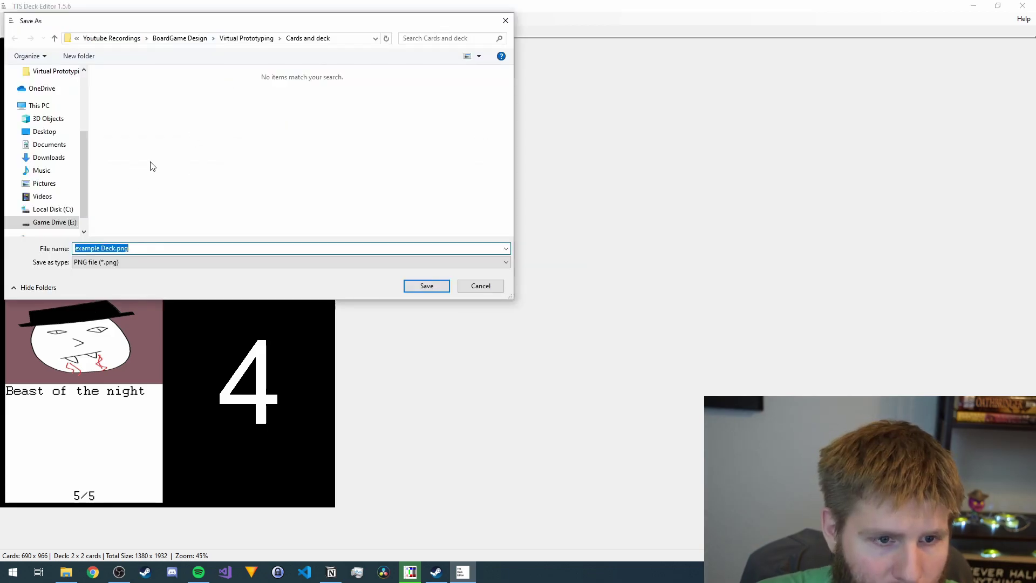
{"action": "left_click", "coordinate": [424, 287]}
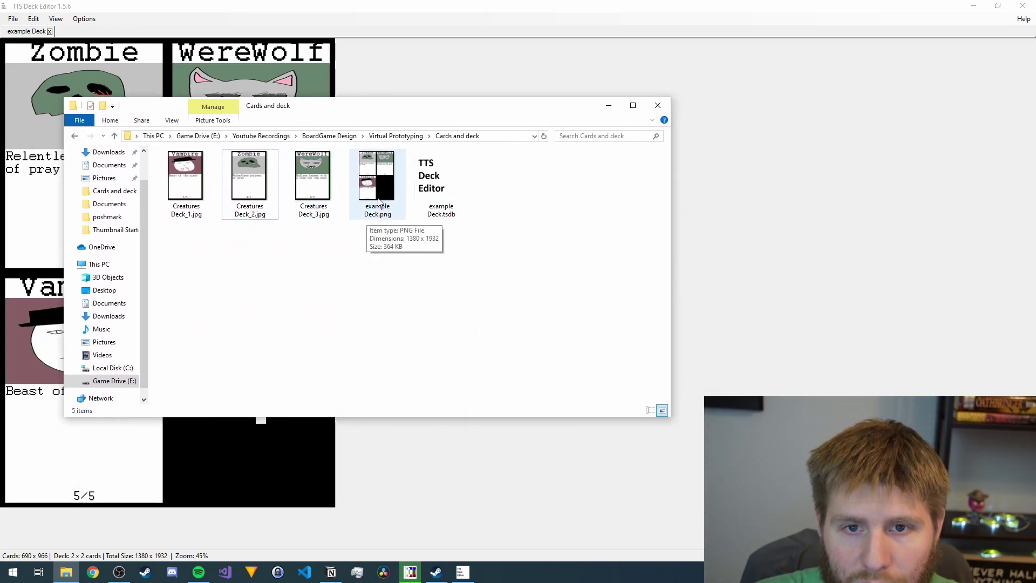
Step: Rename the exported deck image "example Deck.png" as "example Deck 2X2.png" and minimize the folder window
{"action": "left_click", "coordinate": [378, 215]}
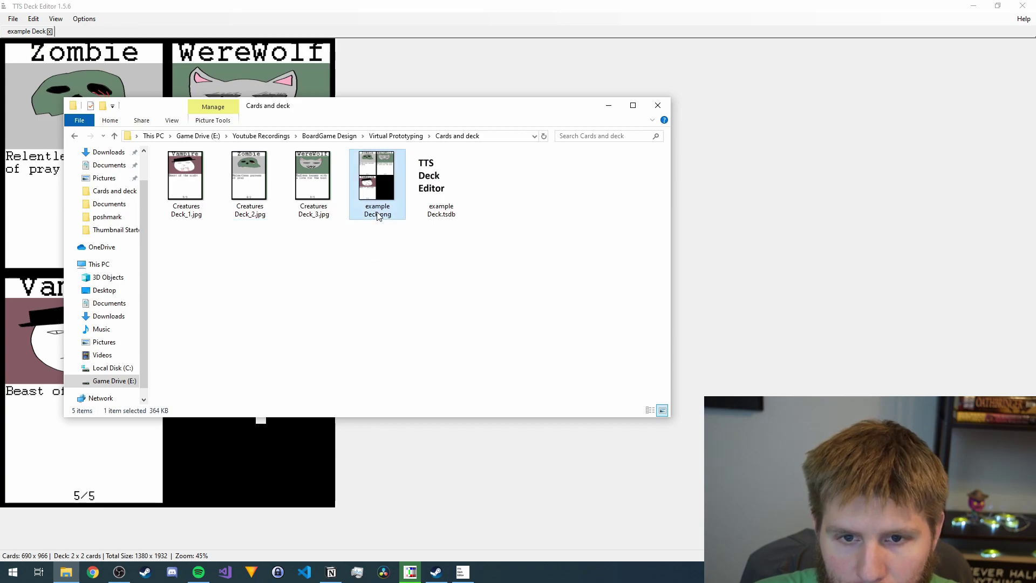
{"action": "left_click", "coordinate": [379, 215]}
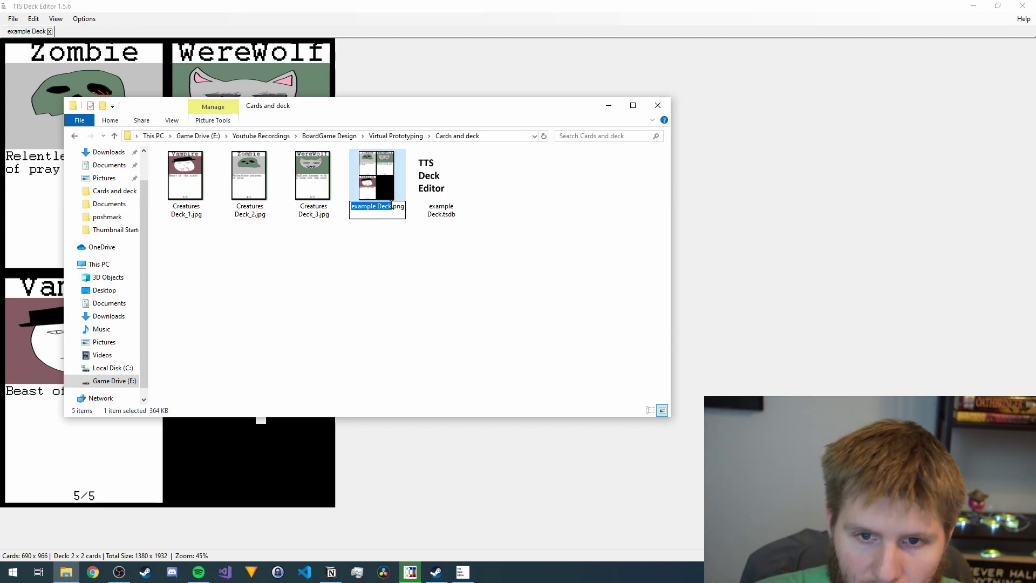
{"action": "left_click", "coordinate": [391, 206]}
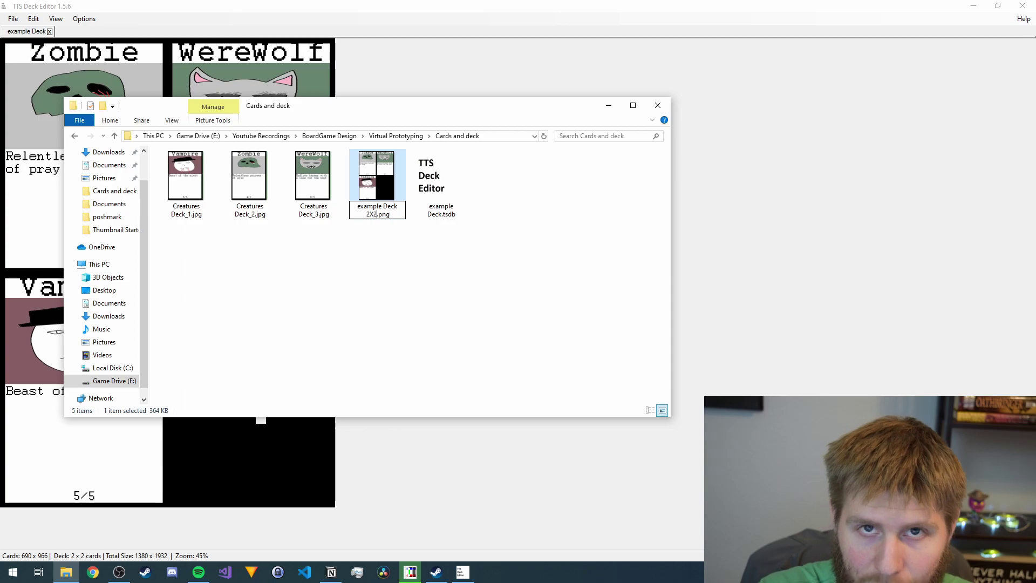
{"action": "key", "text": "Return"}
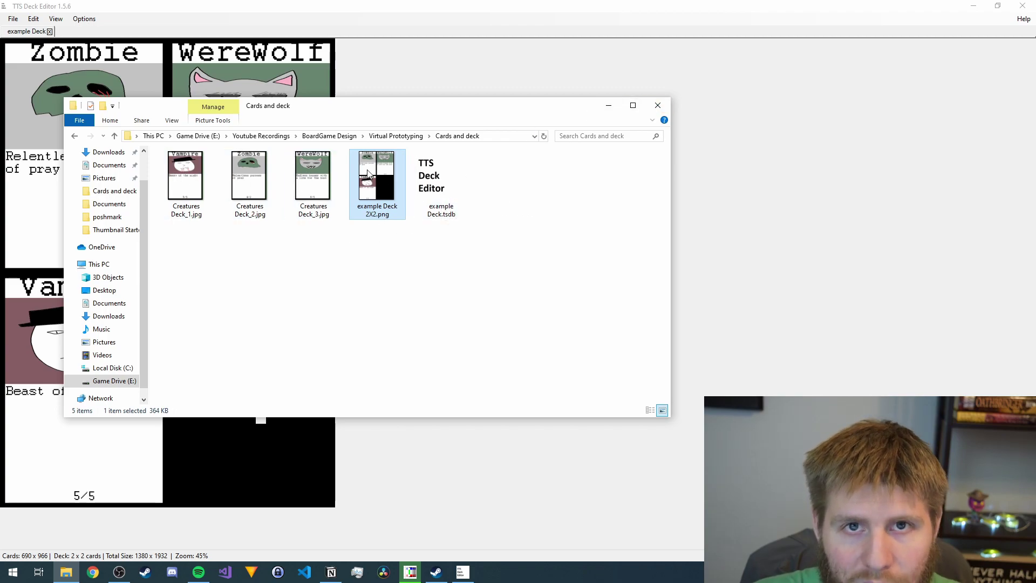
{"action": "left_click", "coordinate": [607, 107]}
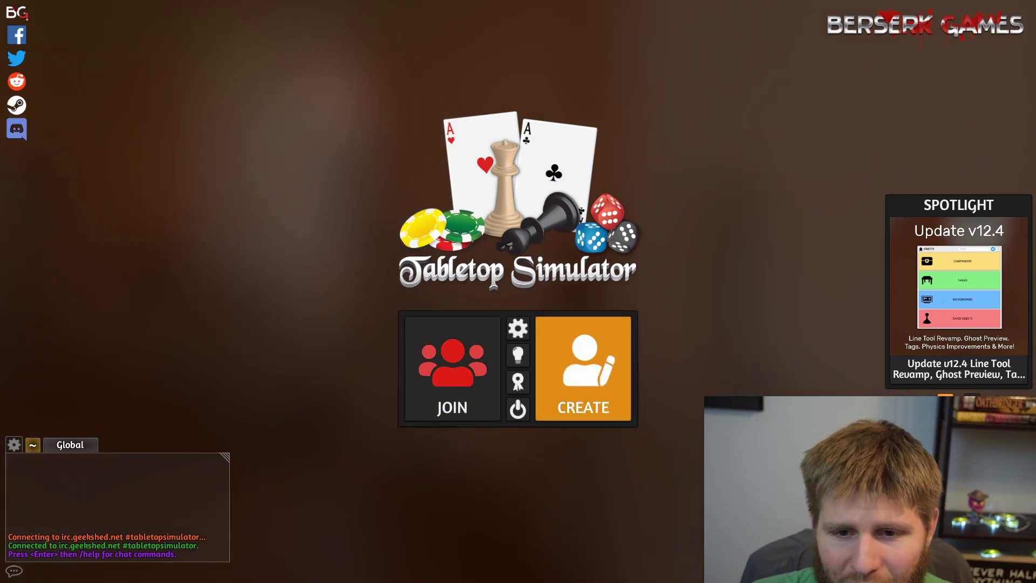
Step: Switch to Tabletop Simulator, create a singleplayer game and close the game selection to leave an empty table
{"action": "left_click", "coordinate": [586, 367]}
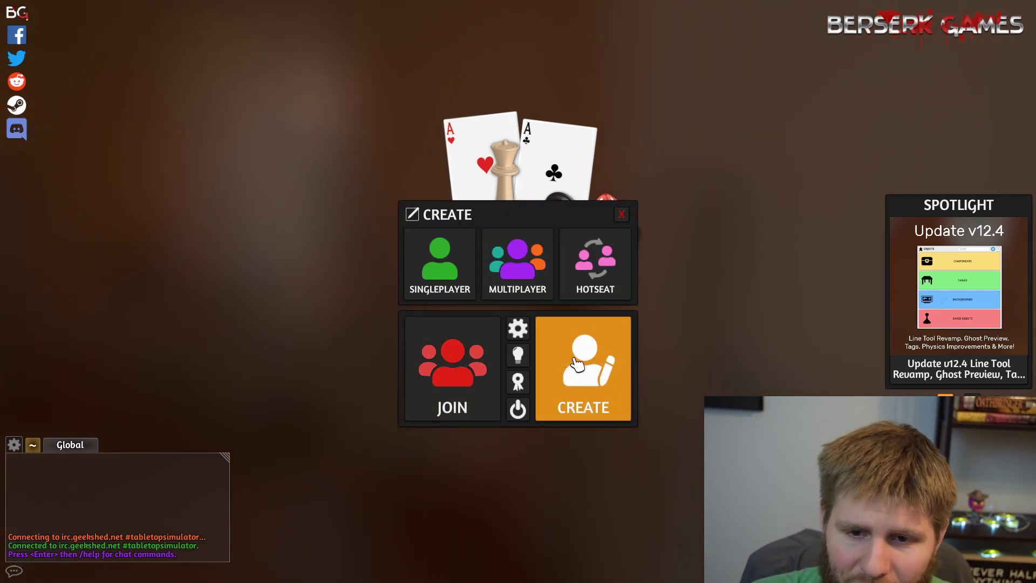
{"action": "left_click", "coordinate": [454, 289]}
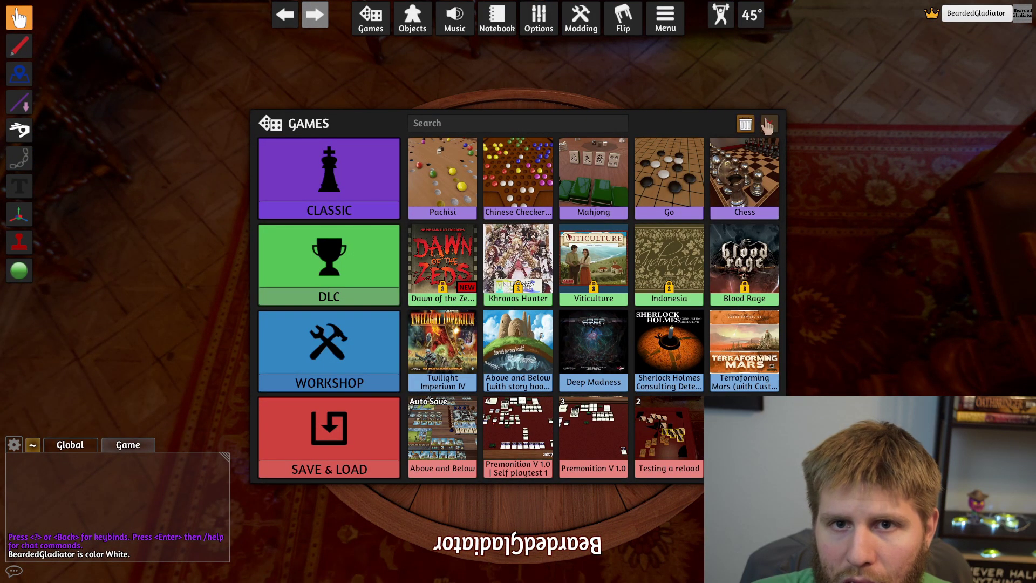
{"action": "left_click", "coordinate": [768, 125]}
Step: Try placing a custom card from the custom components on the table, then dismiss its import settings
{"action": "left_click", "coordinate": [412, 18]}
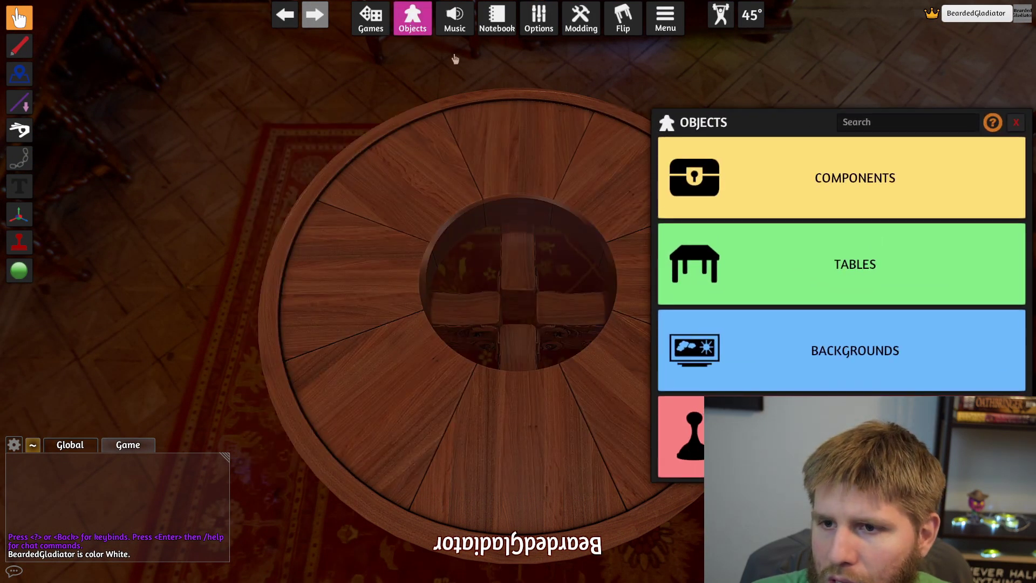
{"action": "left_click", "coordinate": [767, 199]}
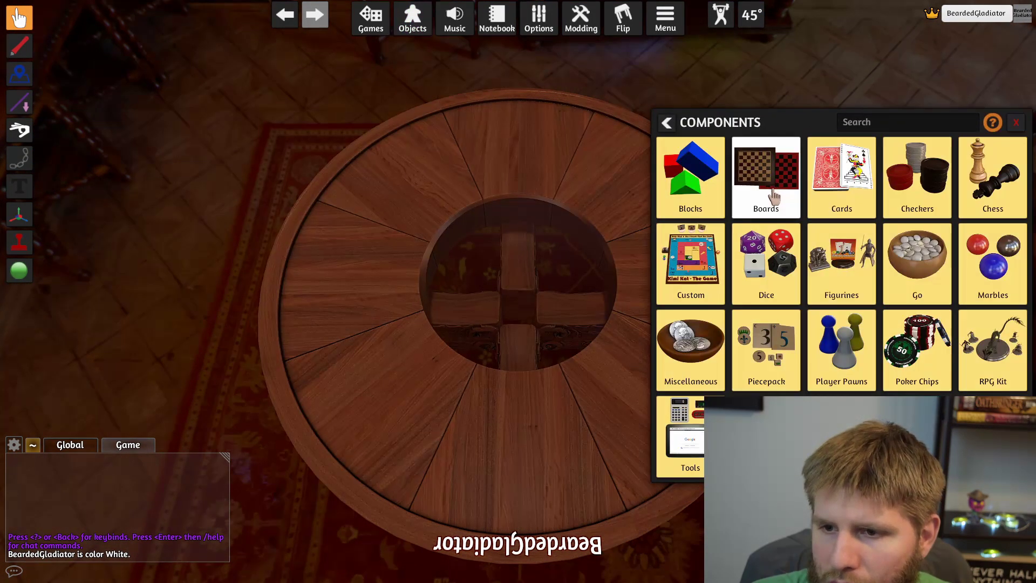
{"action": "left_click", "coordinate": [695, 290]}
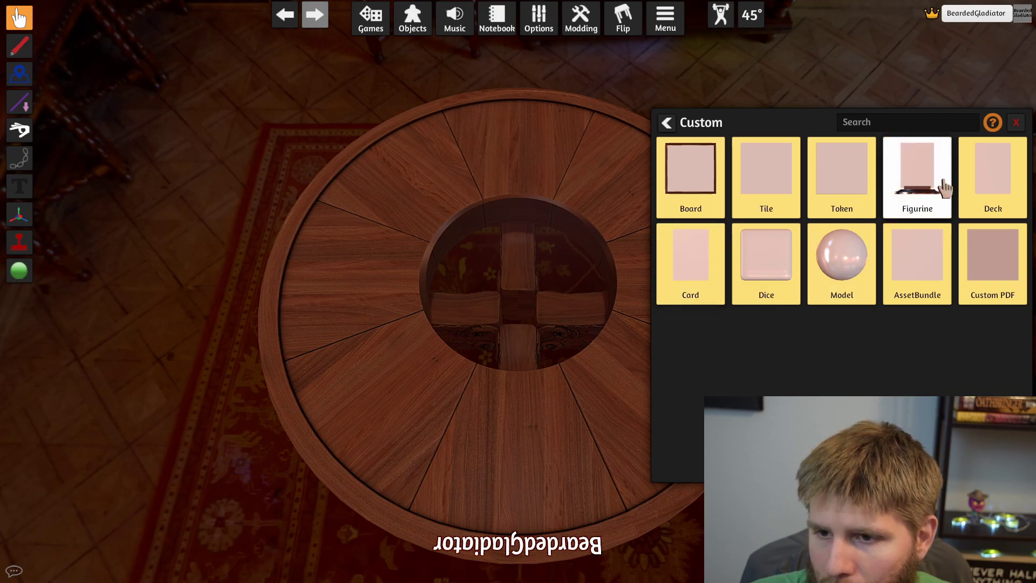
{"action": "left_click", "coordinate": [714, 278]}
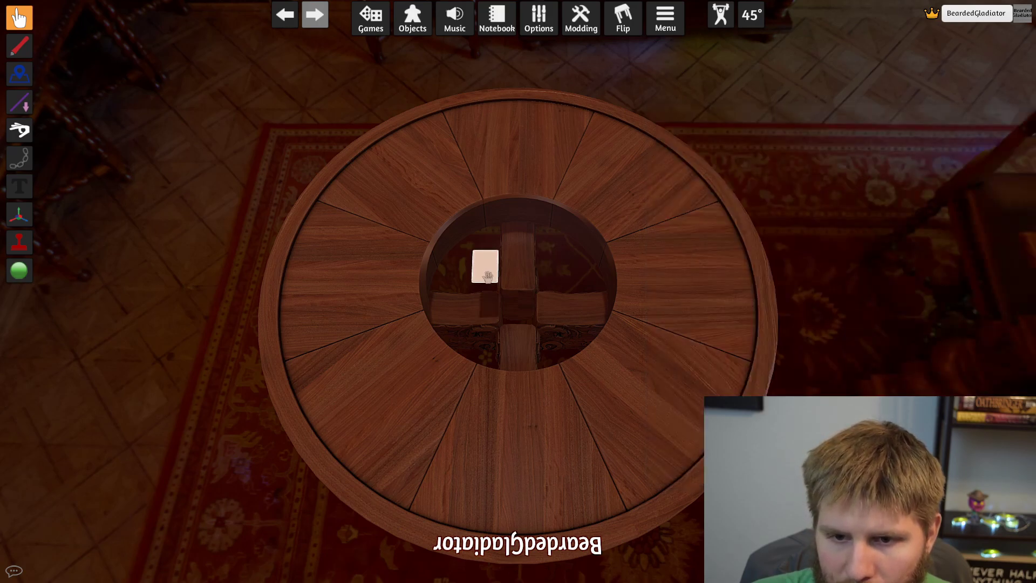
{"action": "left_click", "coordinate": [486, 270]}
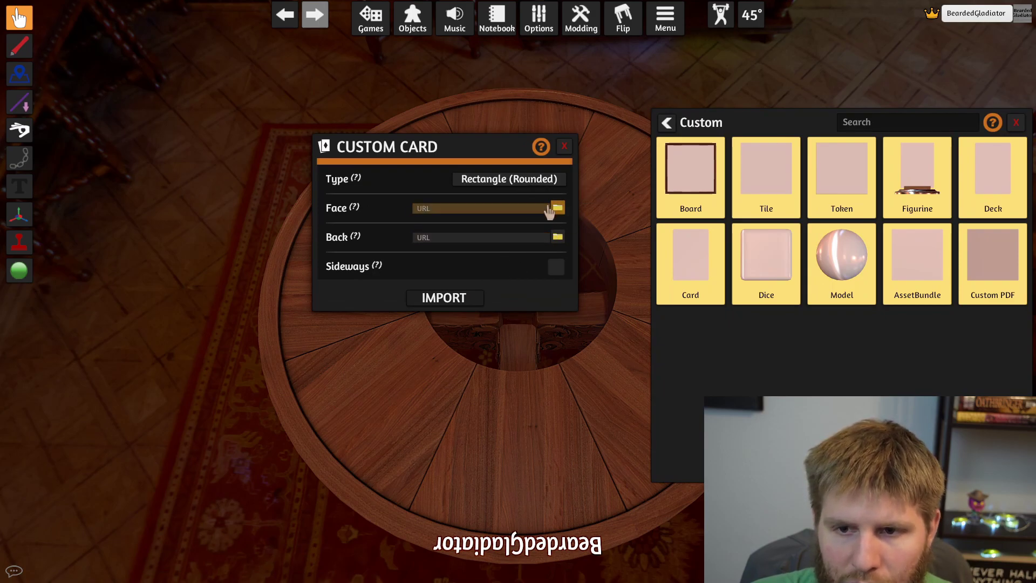
{"action": "left_click", "coordinate": [564, 154]}
{"action": "left_click", "coordinate": [1016, 122]}
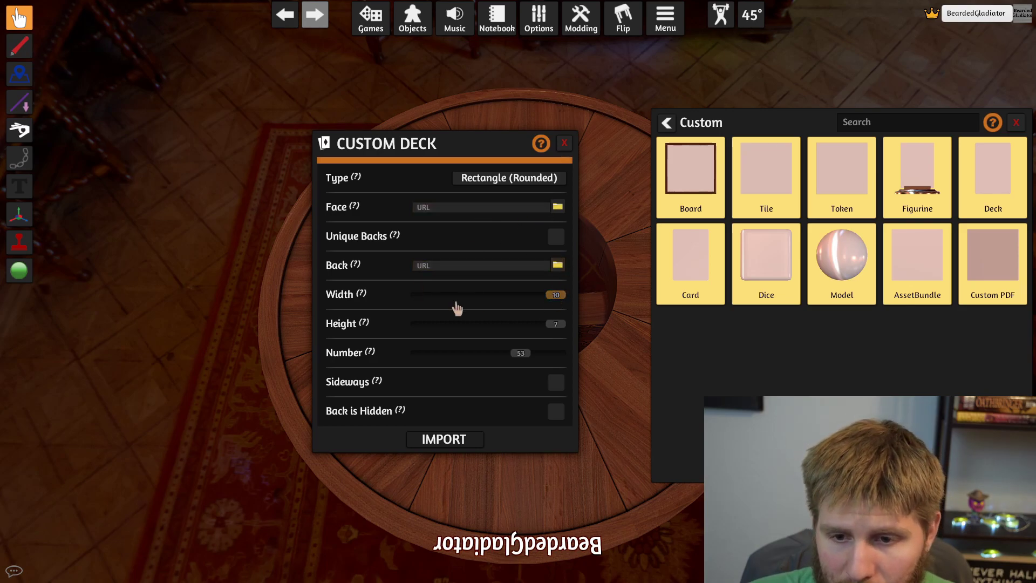
Step: Try configuring a custom deck with width 2, height 2 and number 4, browse for its face image, then cancel the import
{"action": "left_click_drag", "start_coordinate": [564, 294], "coordinate": [420, 309]}
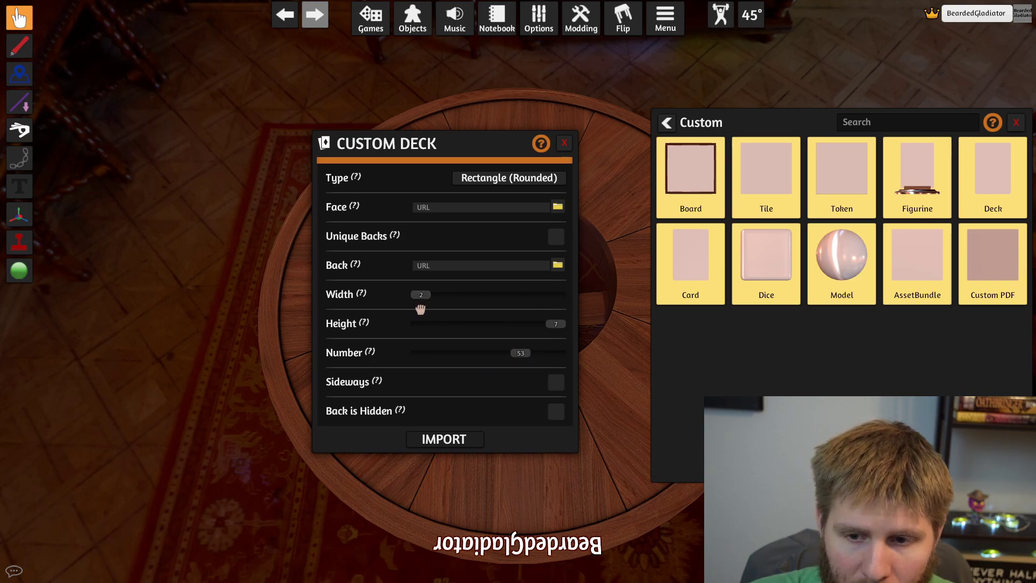
{"action": "left_click_drag", "start_coordinate": [556, 325], "coordinate": [420, 334]}
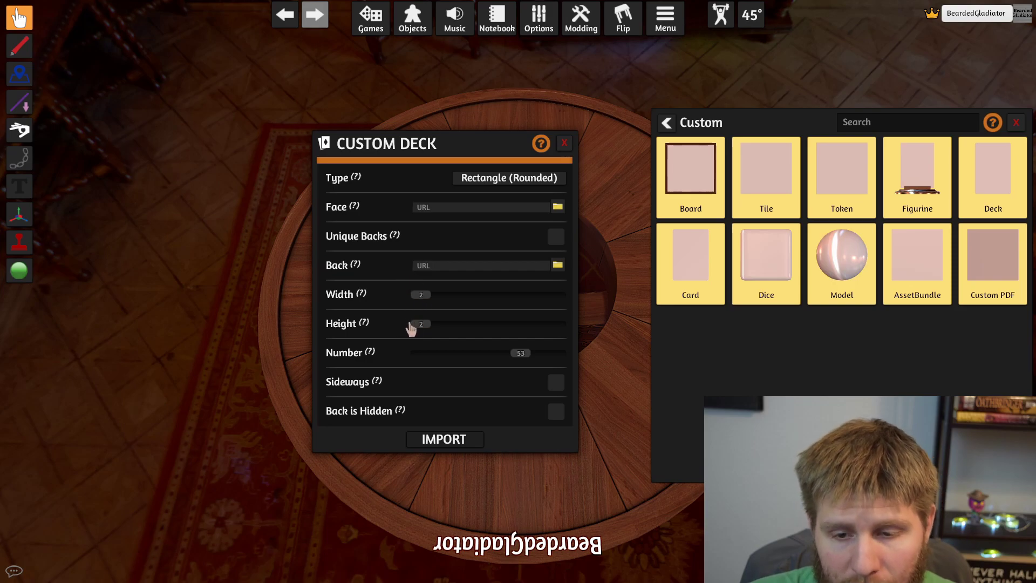
{"action": "left_click_drag", "start_coordinate": [522, 361], "coordinate": [431, 365]}
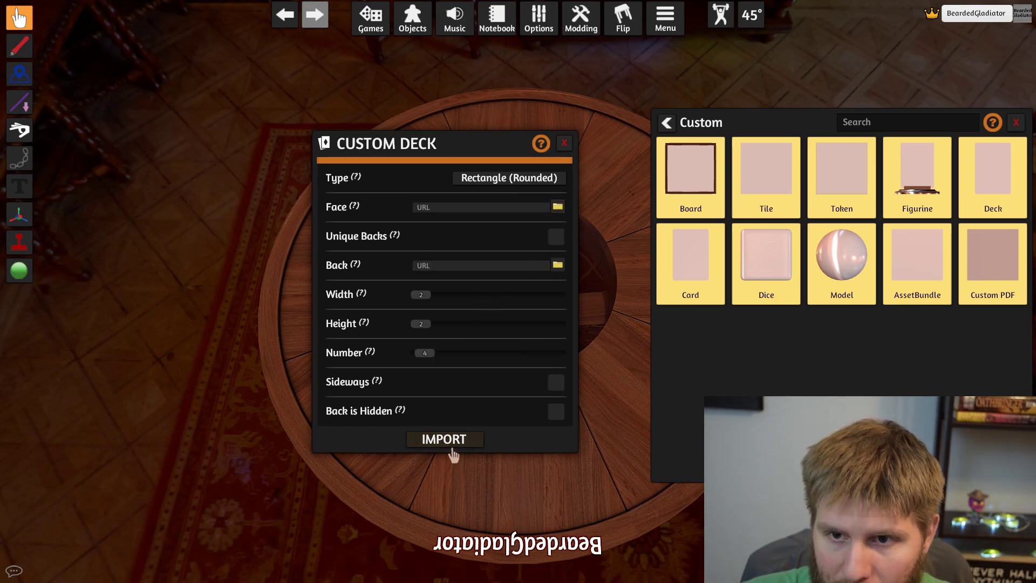
{"action": "left_click", "coordinate": [558, 207]}
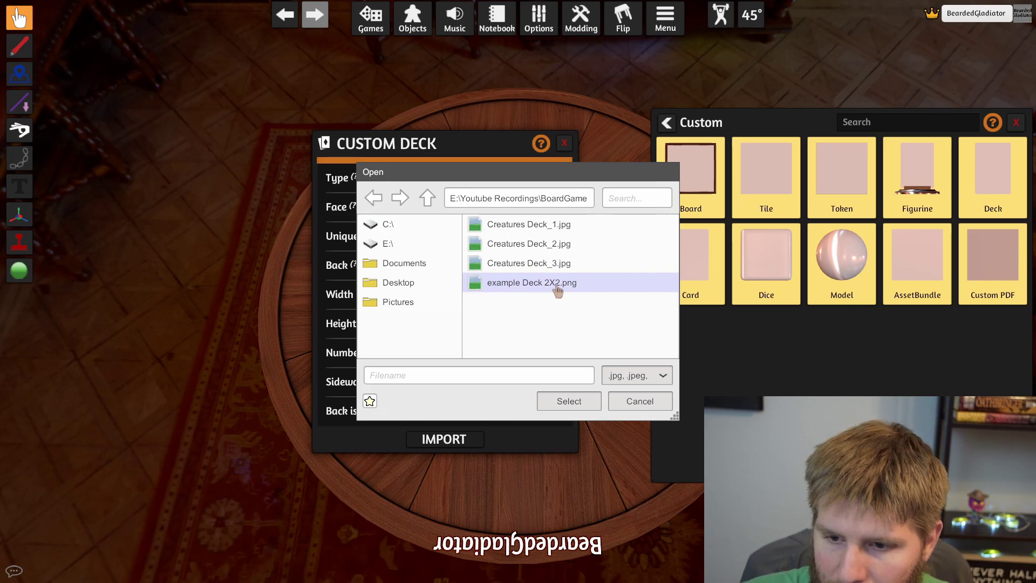
{"action": "left_click", "coordinate": [620, 402]}
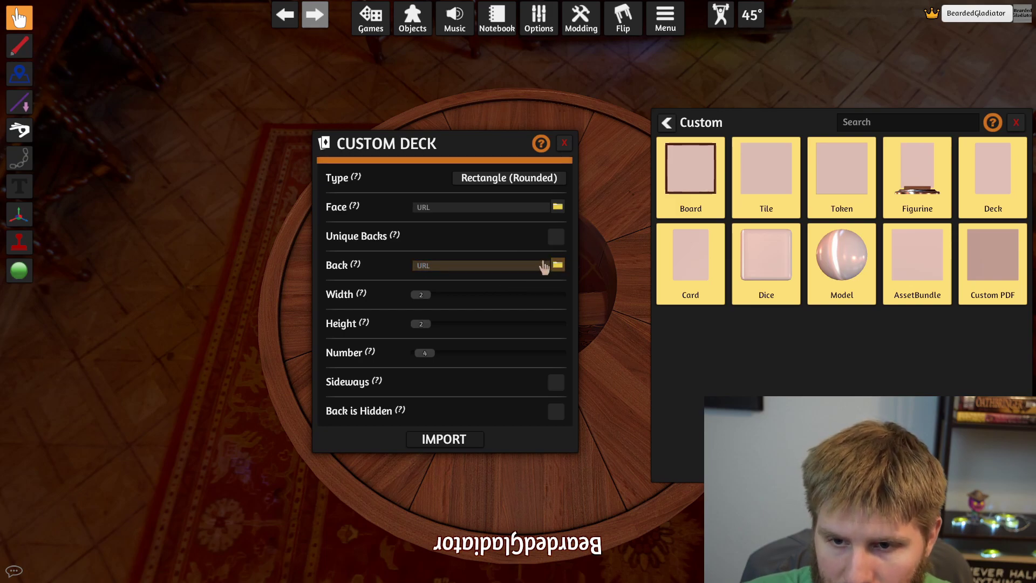
{"action": "left_click", "coordinate": [564, 145]}
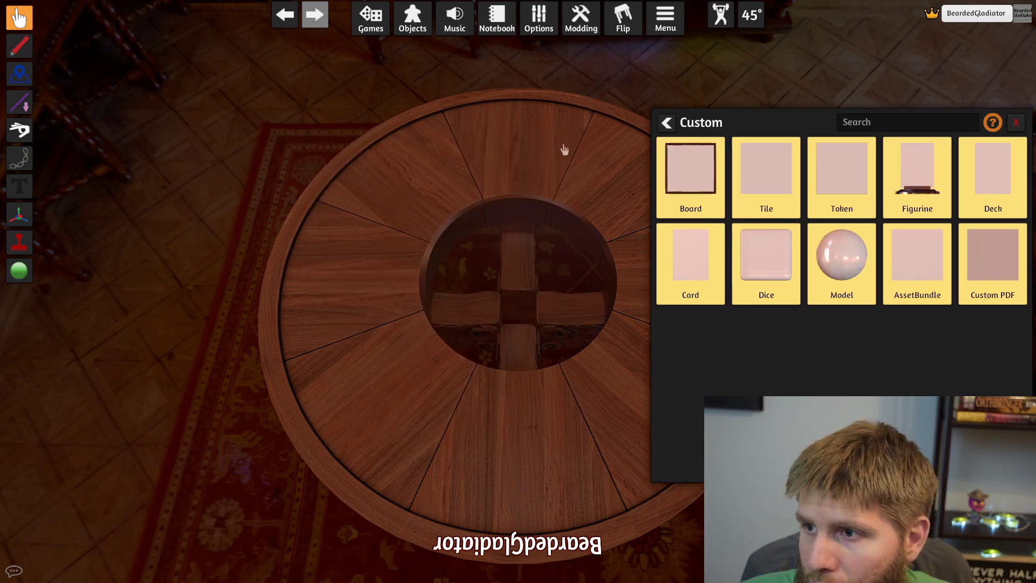
{"action": "left_click", "coordinate": [1014, 124]}
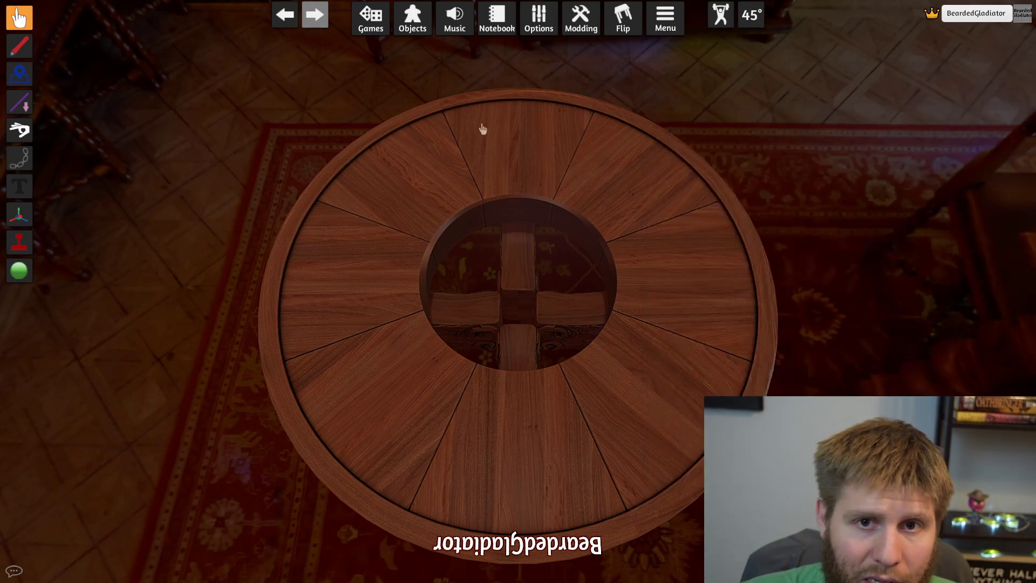
Step: Open the list of saved games and start saving the current game
{"action": "left_click", "coordinate": [371, 17]}
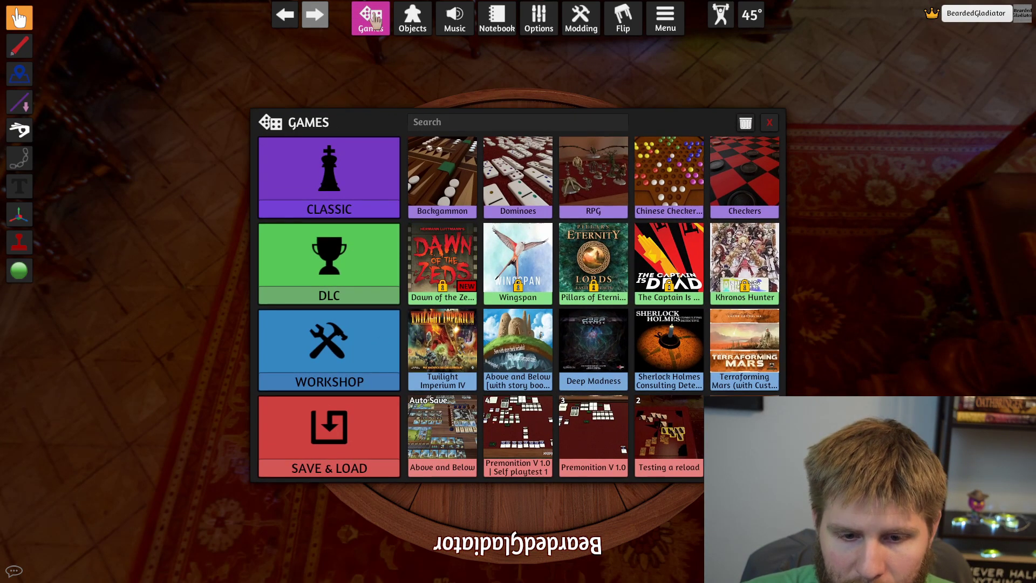
{"action": "left_click", "coordinate": [351, 442]}
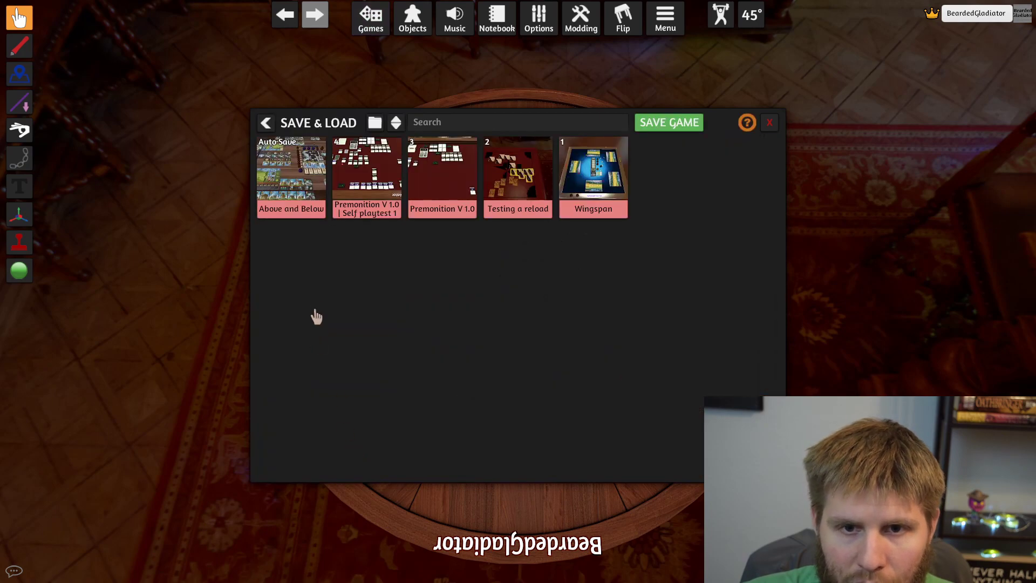
{"action": "left_click", "coordinate": [667, 123]}
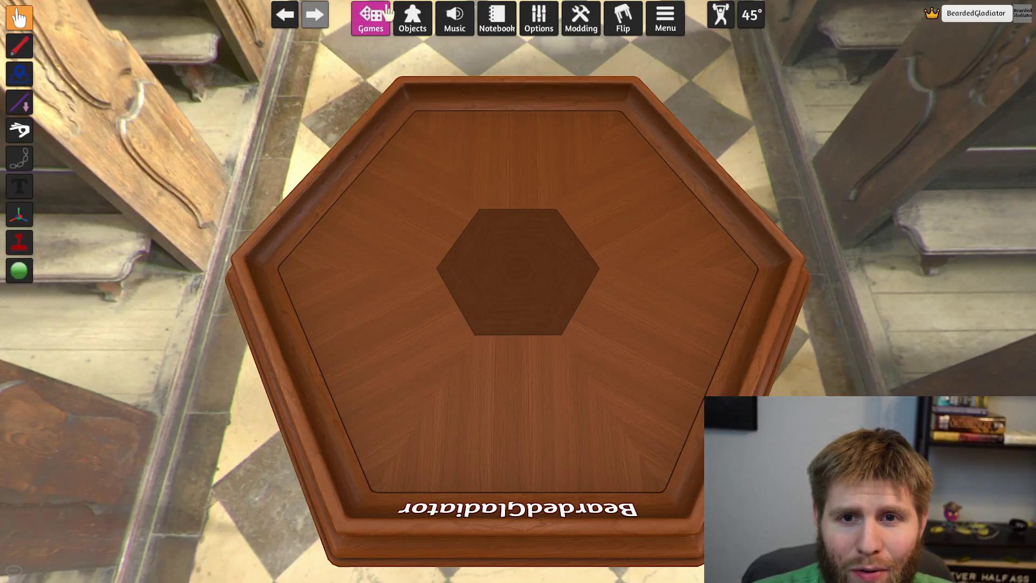
{"action": "left_click", "coordinate": [413, 18]}
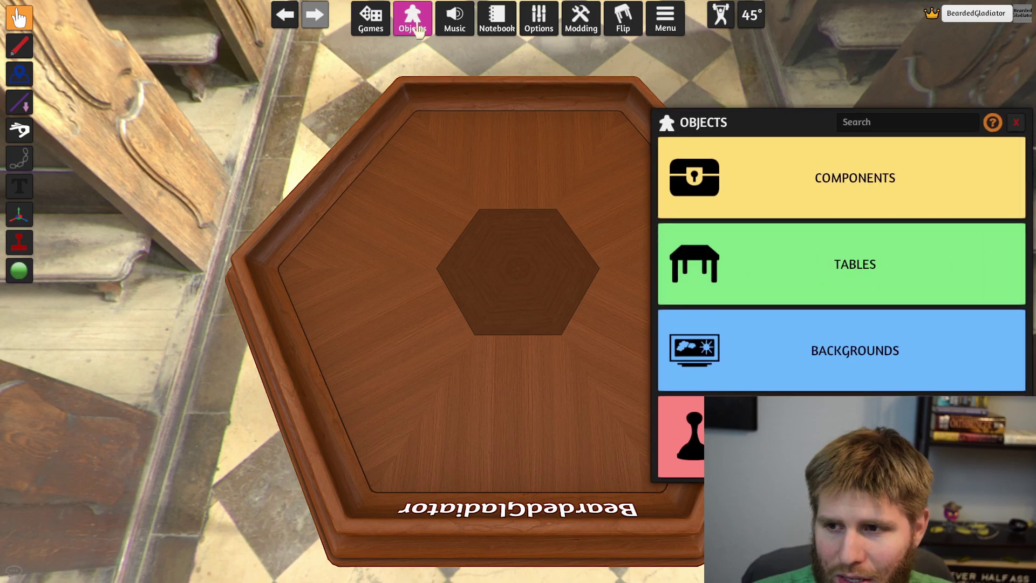
{"action": "left_click", "coordinate": [1016, 122]}
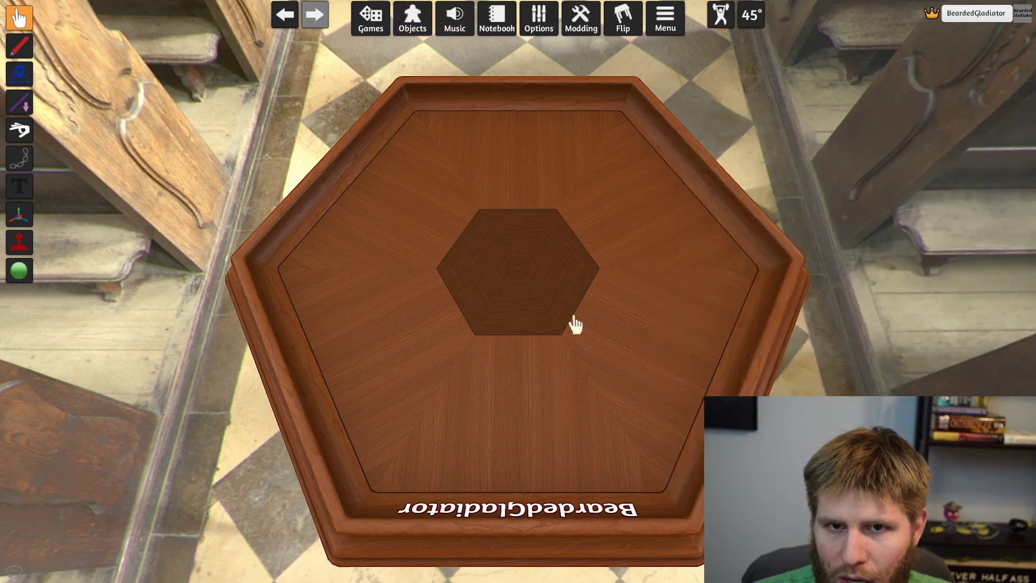
{"action": "left_click", "coordinate": [369, 27]}
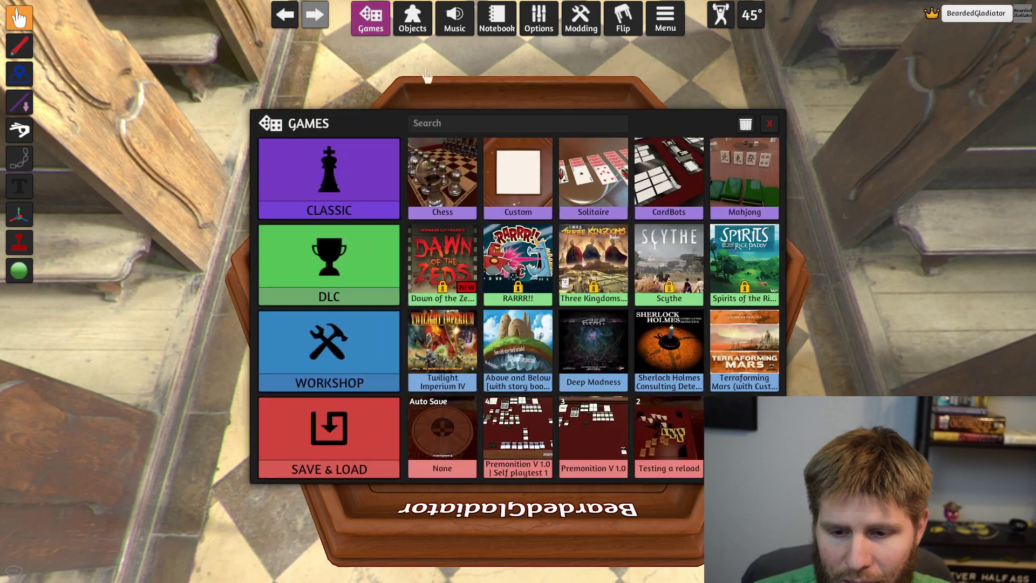
{"action": "left_click", "coordinate": [770, 123]}
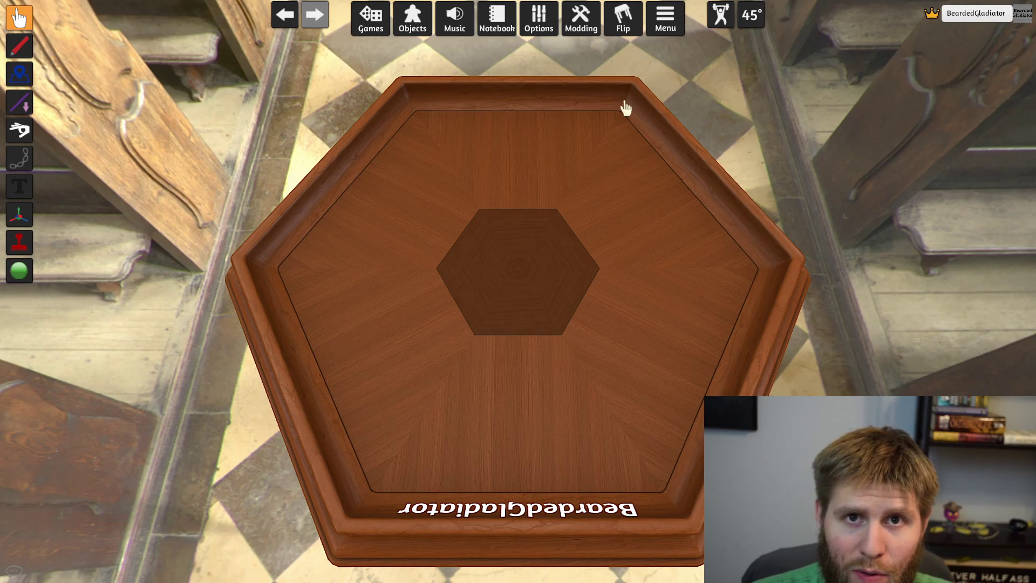
Step: Examine the Workshop settings for uploading a new mod and for updating an existing one, then close them
{"action": "left_click", "coordinate": [583, 26]}
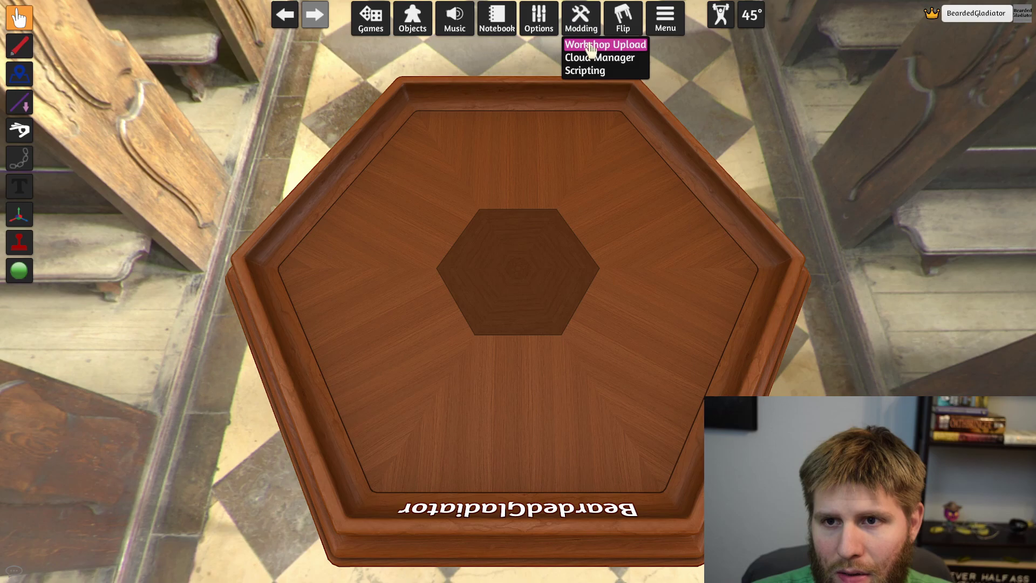
{"action": "left_click", "coordinate": [588, 51]}
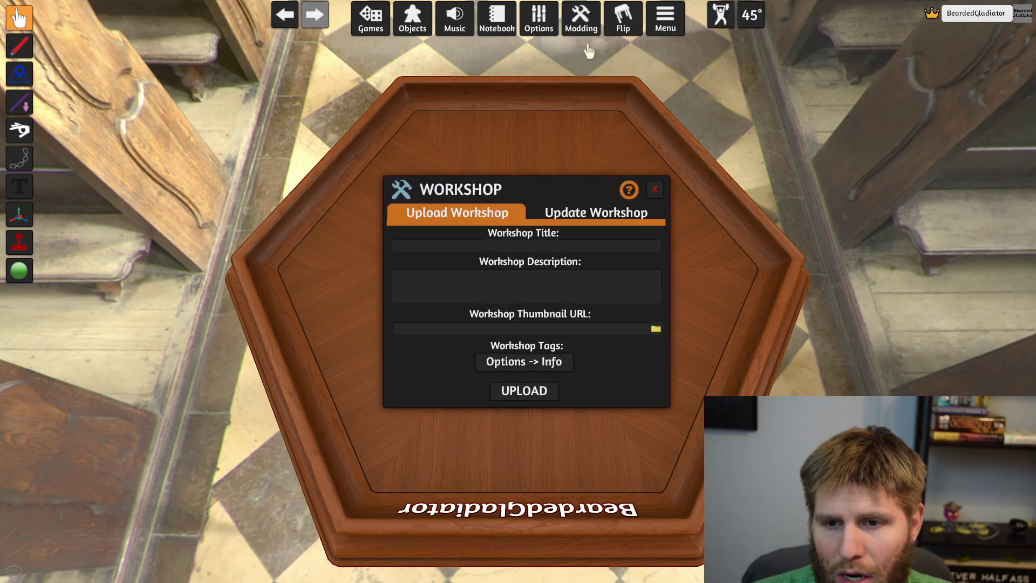
{"action": "left_click_drag", "start_coordinate": [546, 197], "coordinate": [532, 167]}
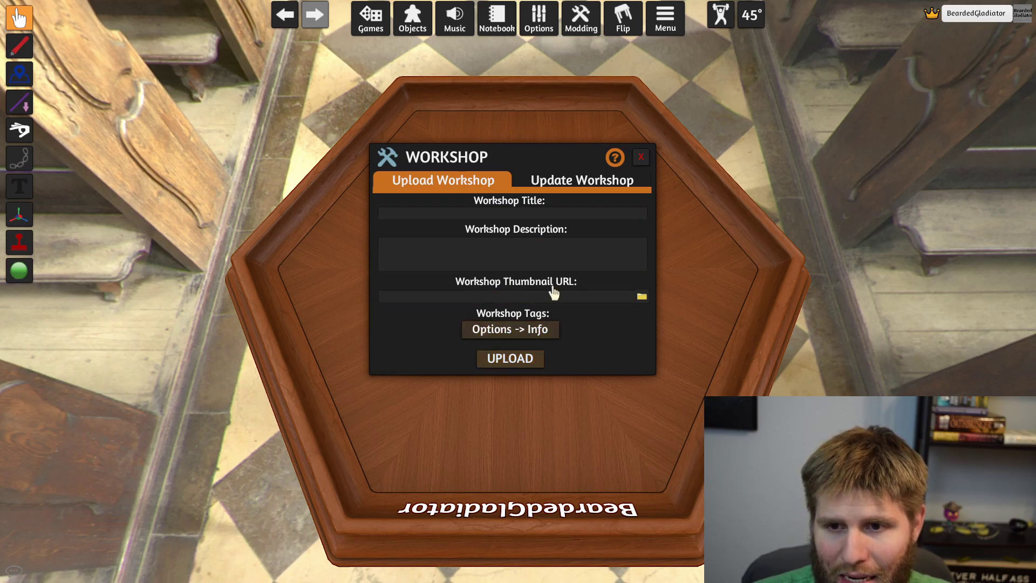
{"action": "left_click", "coordinate": [564, 184]}
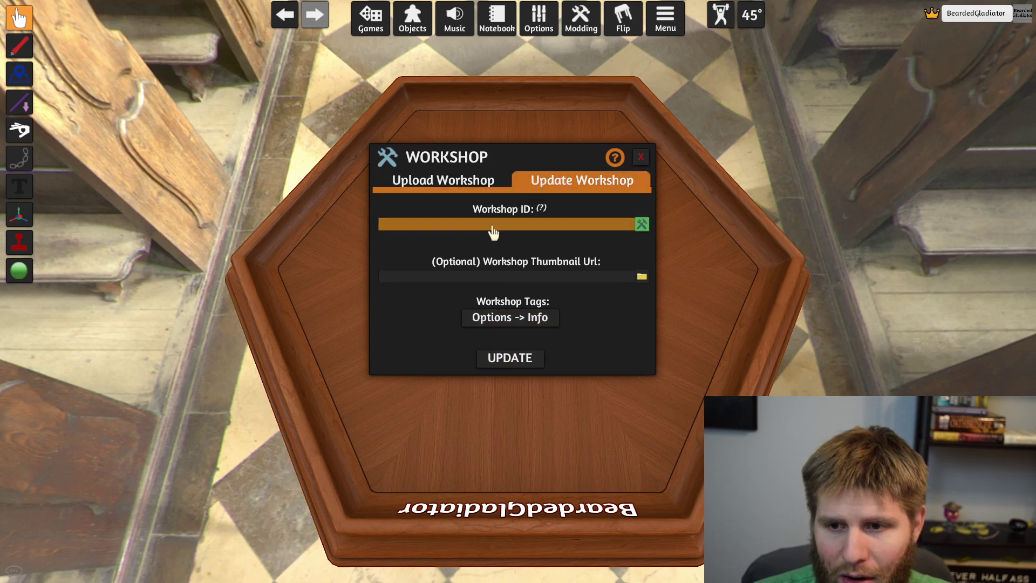
{"action": "left_click", "coordinate": [548, 225]}
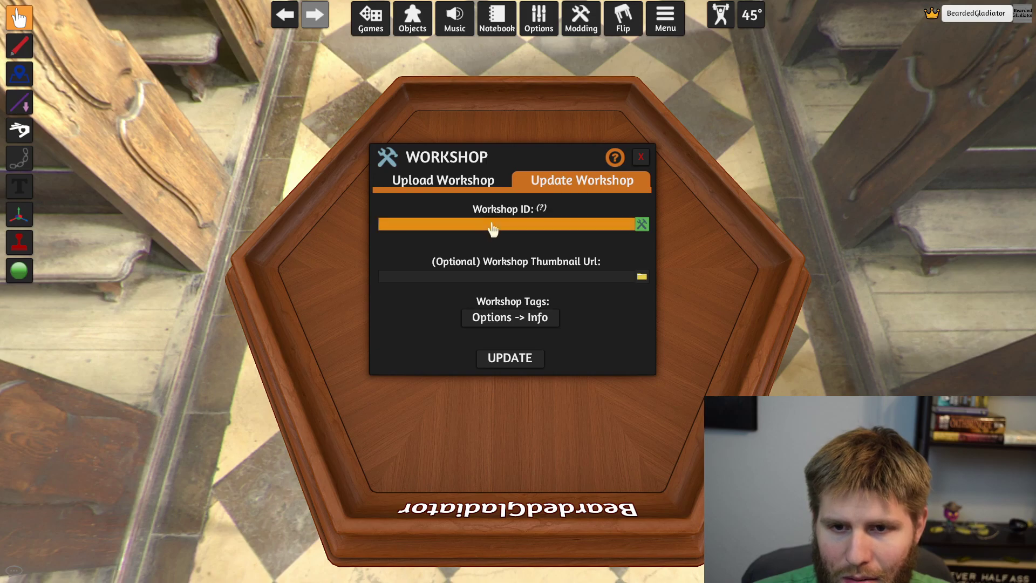
{"action": "left_click", "coordinate": [441, 183]}
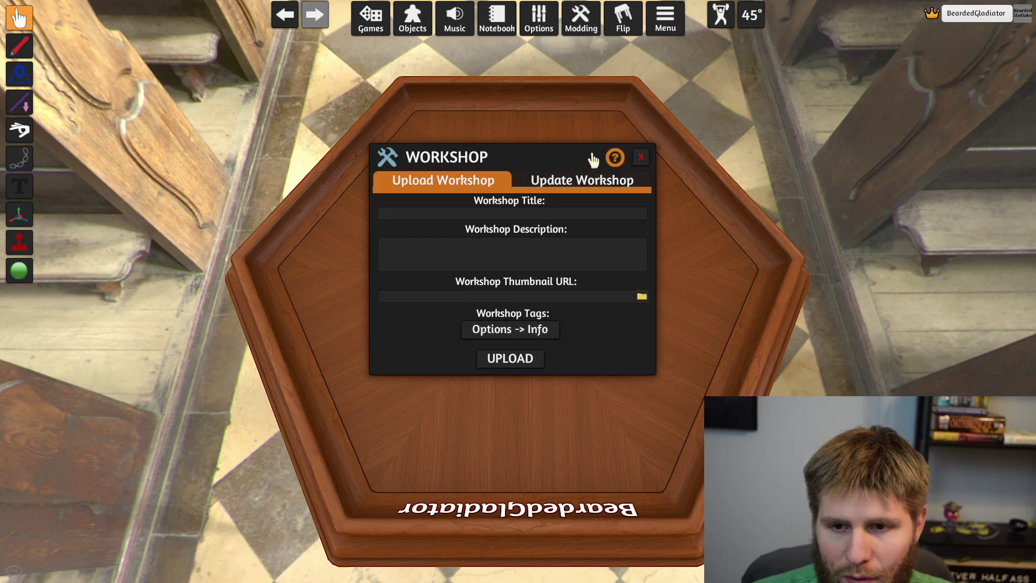
{"action": "left_click", "coordinate": [641, 157]}
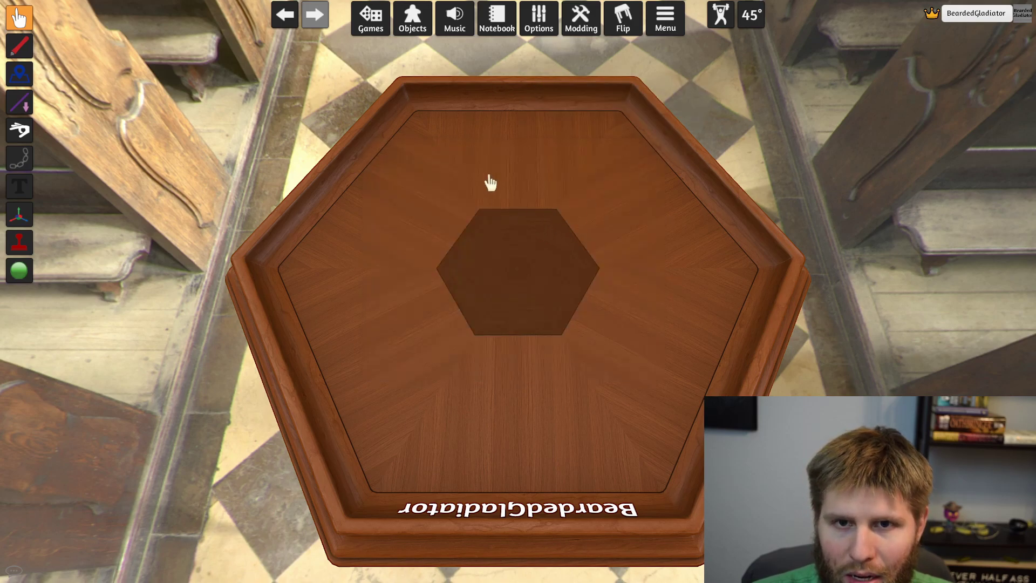
Step: Look through the available board components and the custom component types, then close the object library
{"action": "left_click", "coordinate": [412, 21]}
{"action": "left_click", "coordinate": [737, 194]}
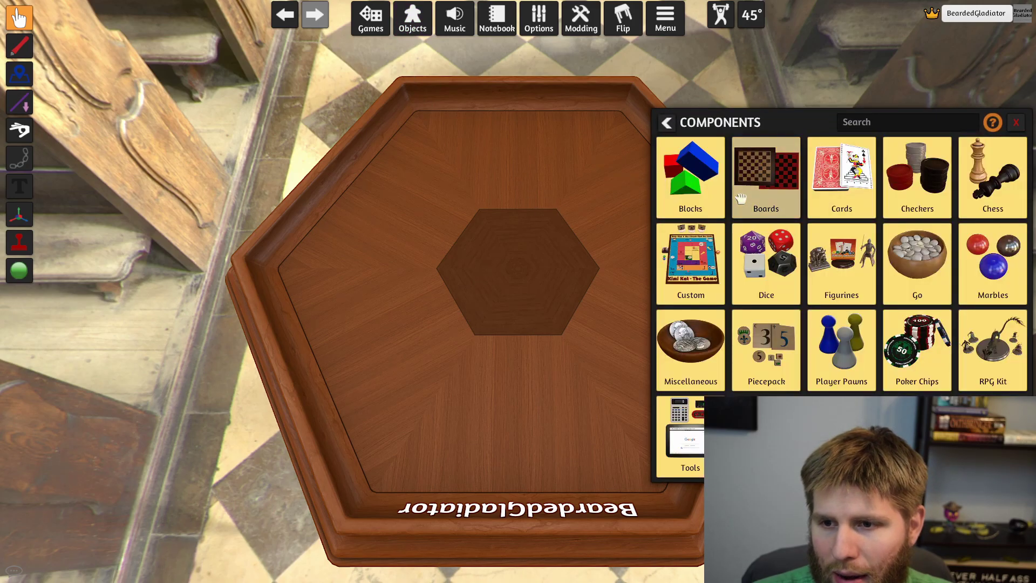
{"action": "left_click", "coordinate": [767, 173]}
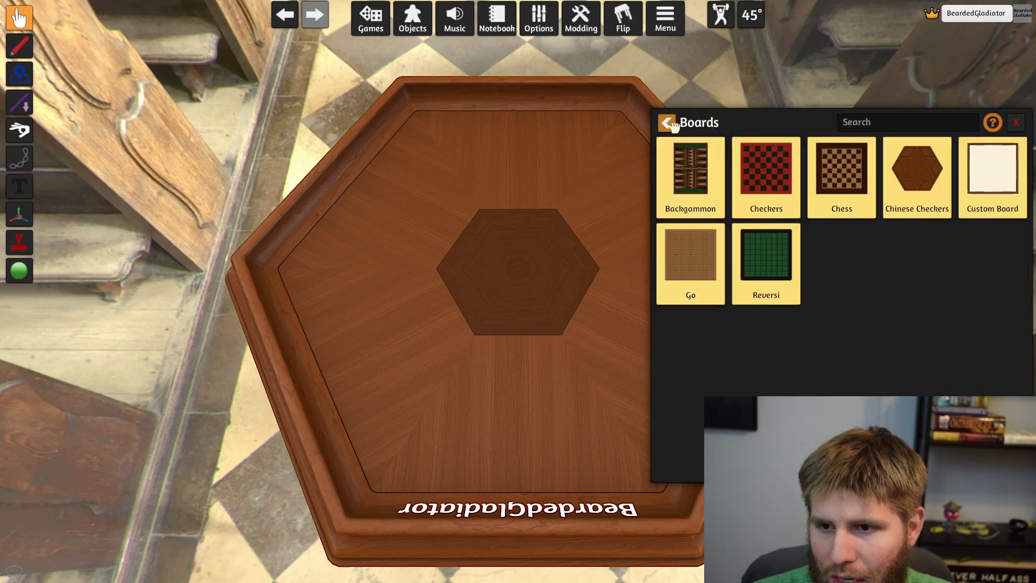
{"action": "left_click", "coordinate": [667, 123]}
{"action": "left_click", "coordinate": [687, 270]}
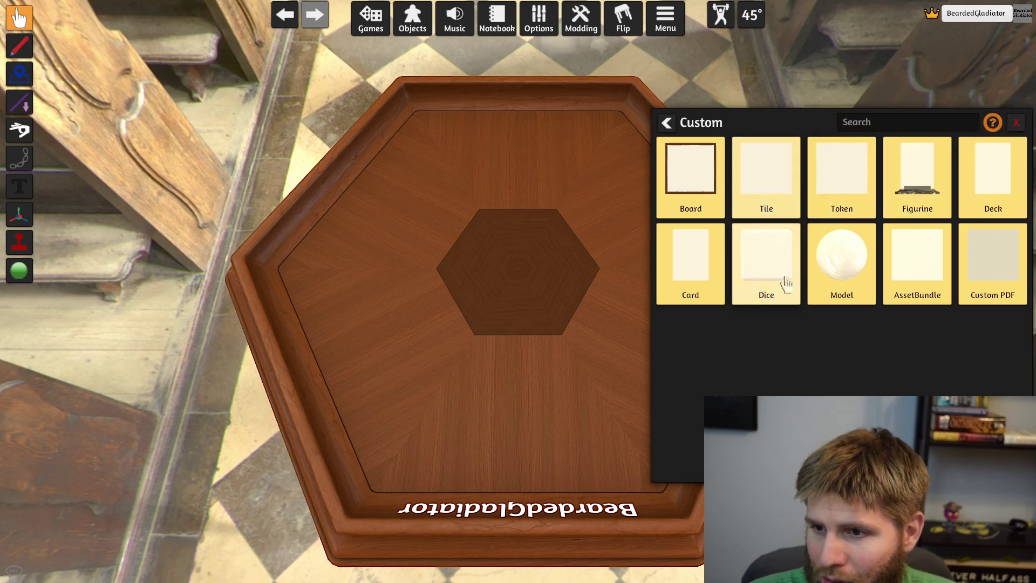
{"action": "left_click", "coordinate": [1016, 122]}
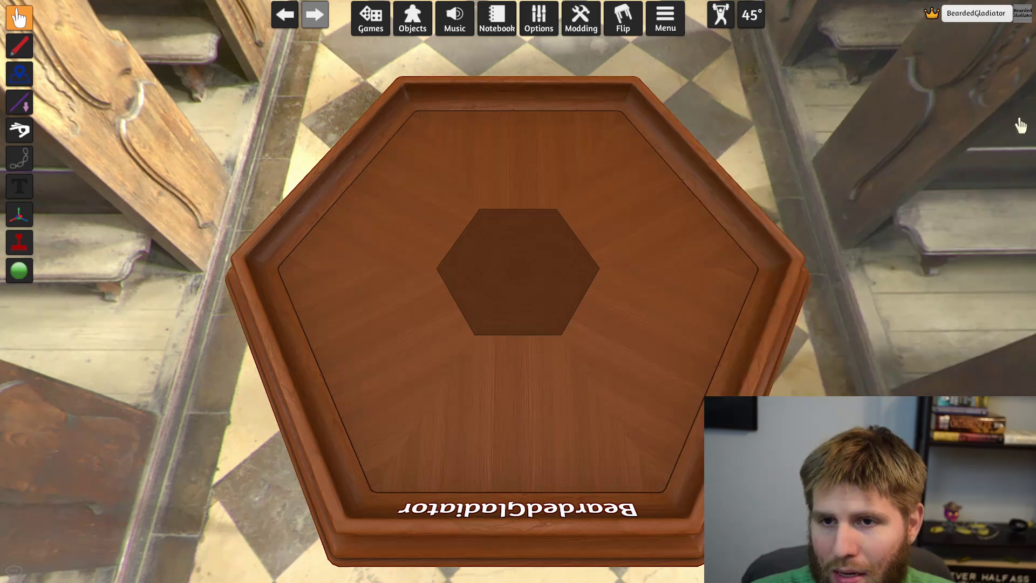